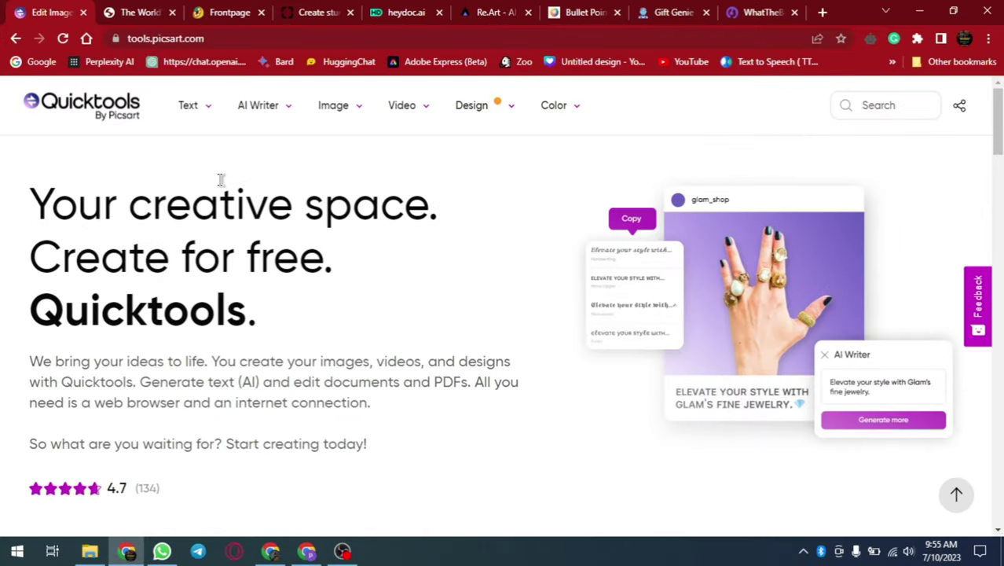
Browse the Picsart Quicktools AI Writer menu and open the Idea Generator
scroll(216, 186, "down", 5)
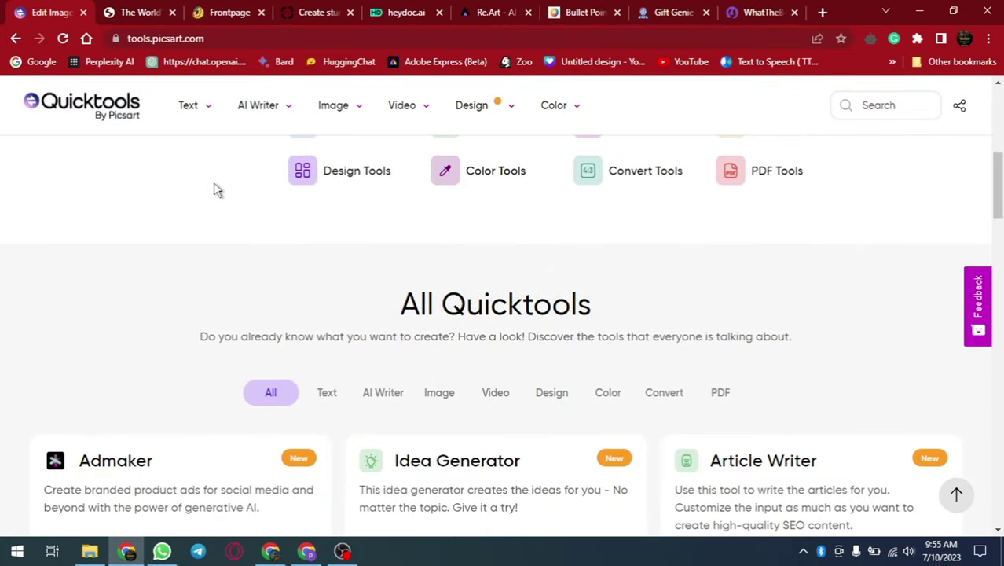
scroll(219, 200, "down", 1)
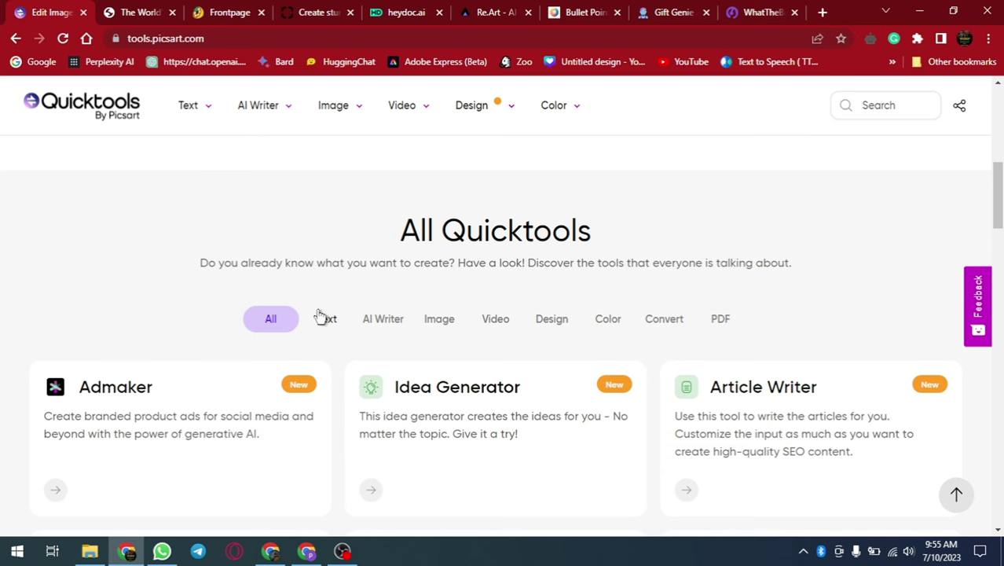
scroll(244, 204, "up", 6)
mouse_move(201, 105)
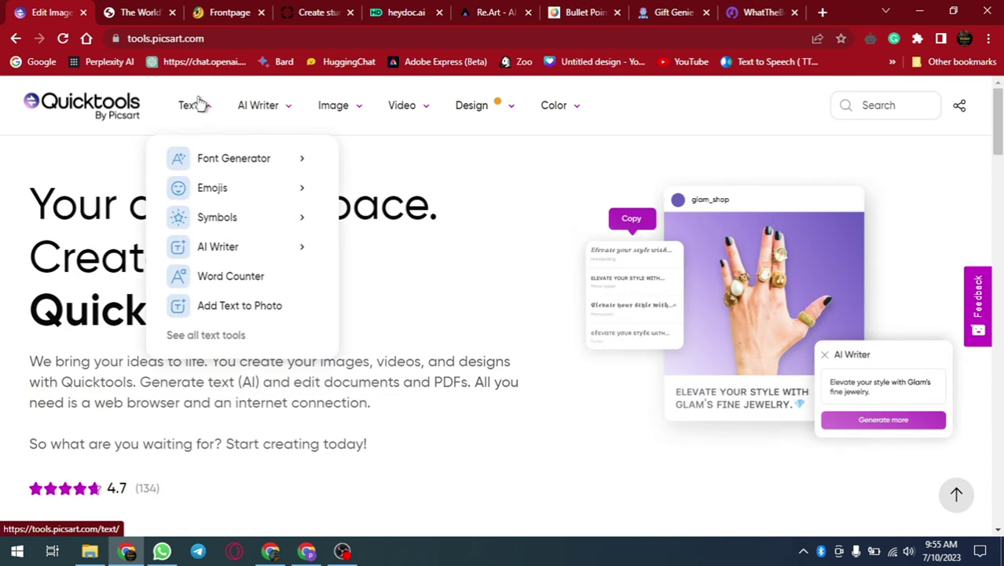
mouse_move(212, 162)
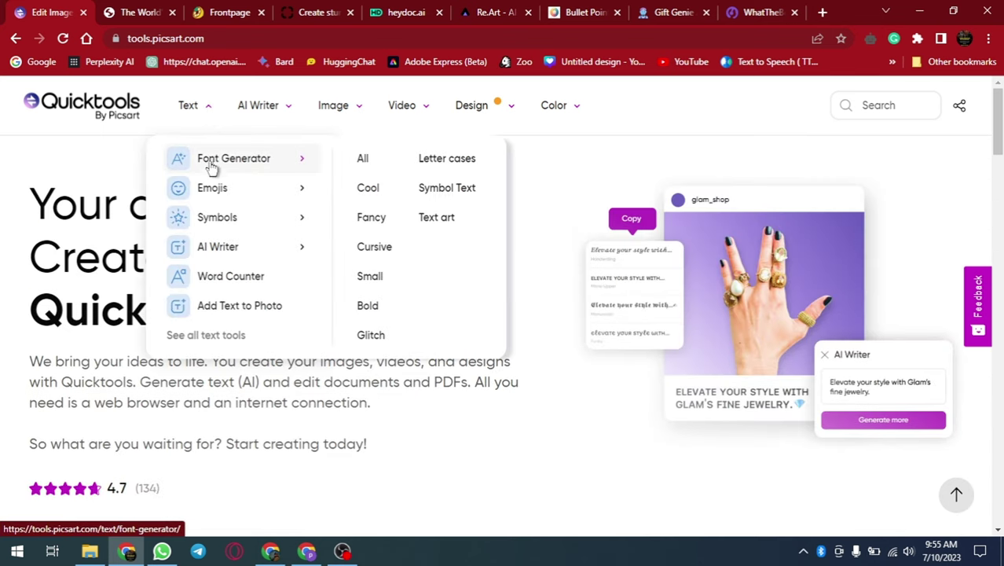
mouse_move(217, 196)
mouse_move(222, 225)
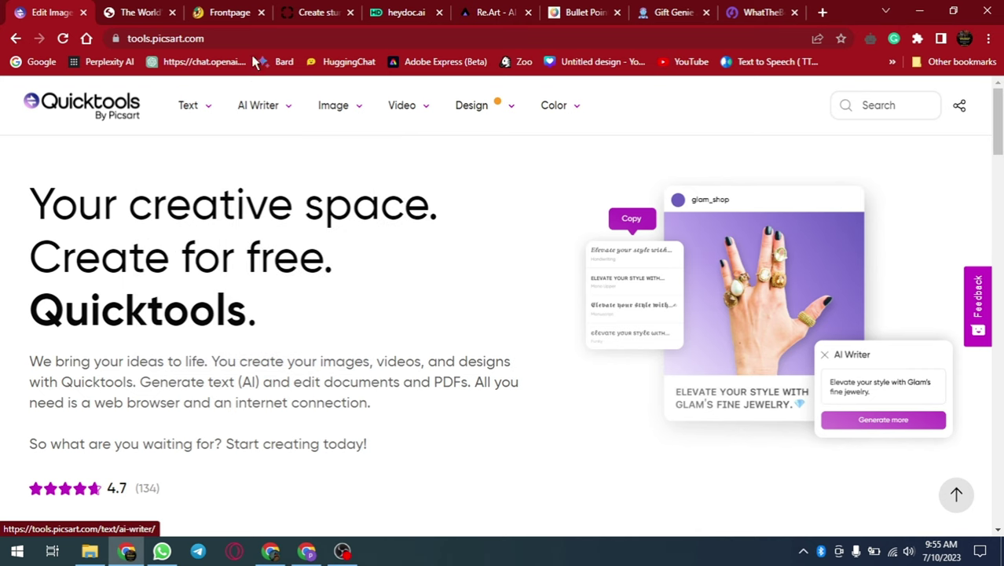
mouse_move(270, 122)
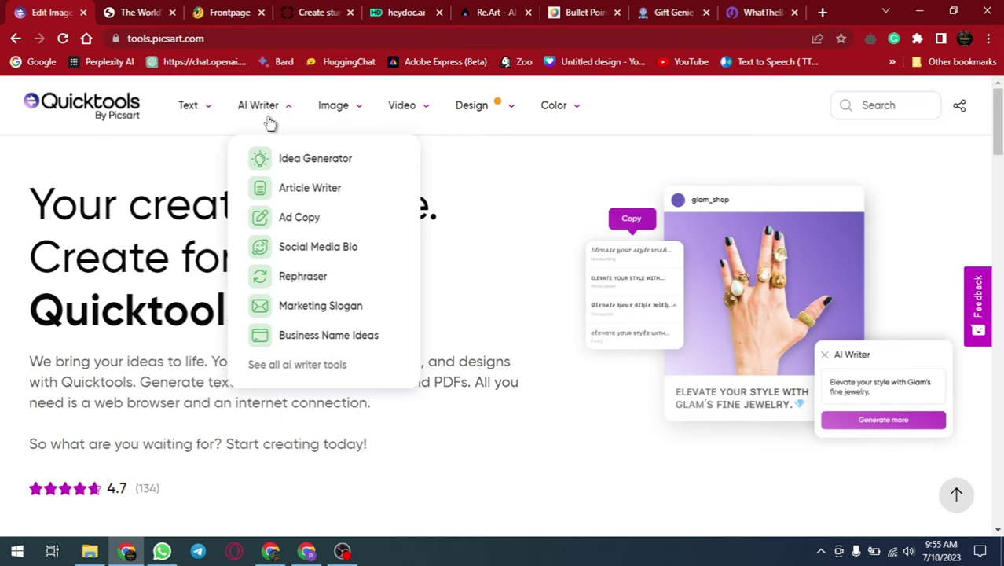
mouse_move(318, 113)
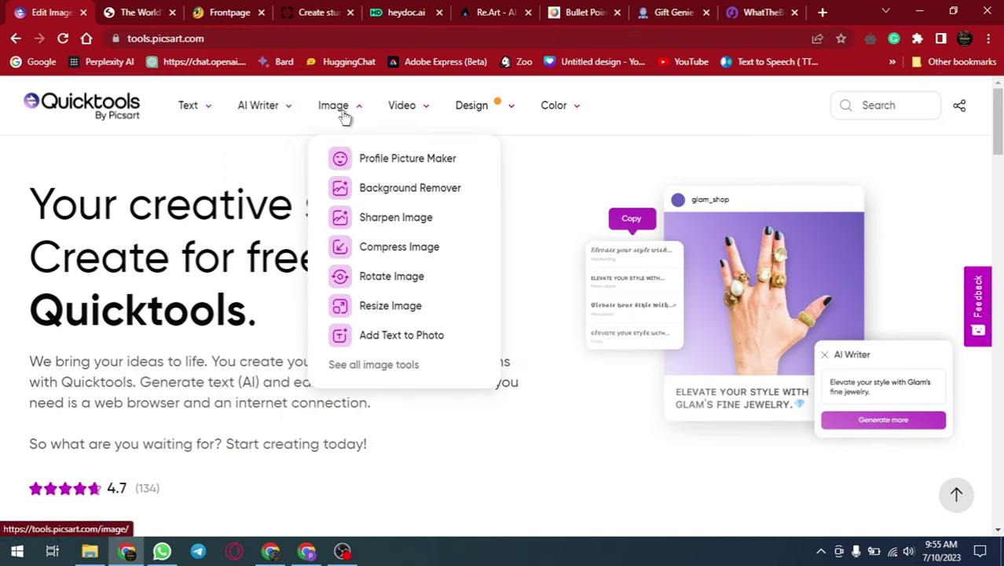
mouse_move(404, 114)
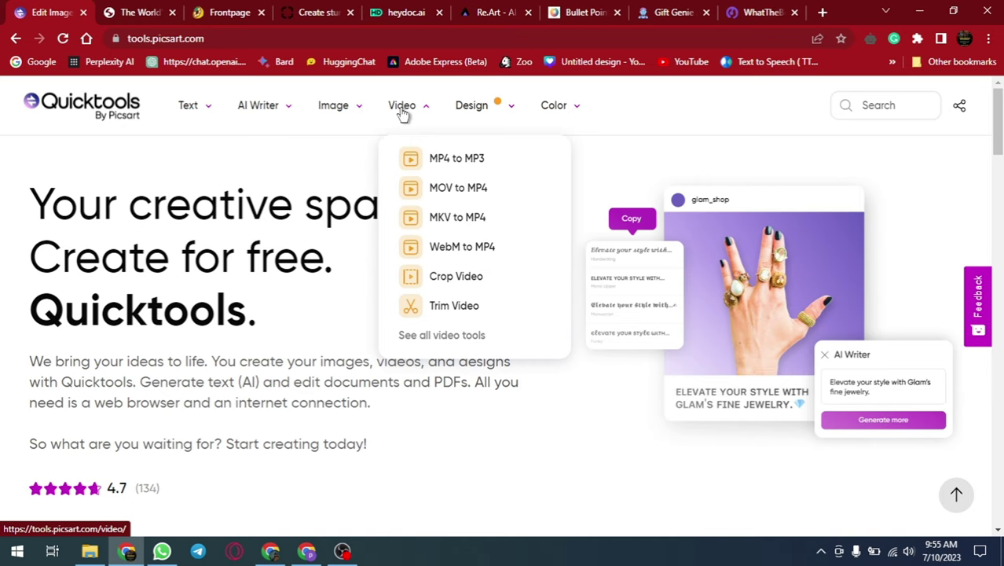
mouse_move(477, 114)
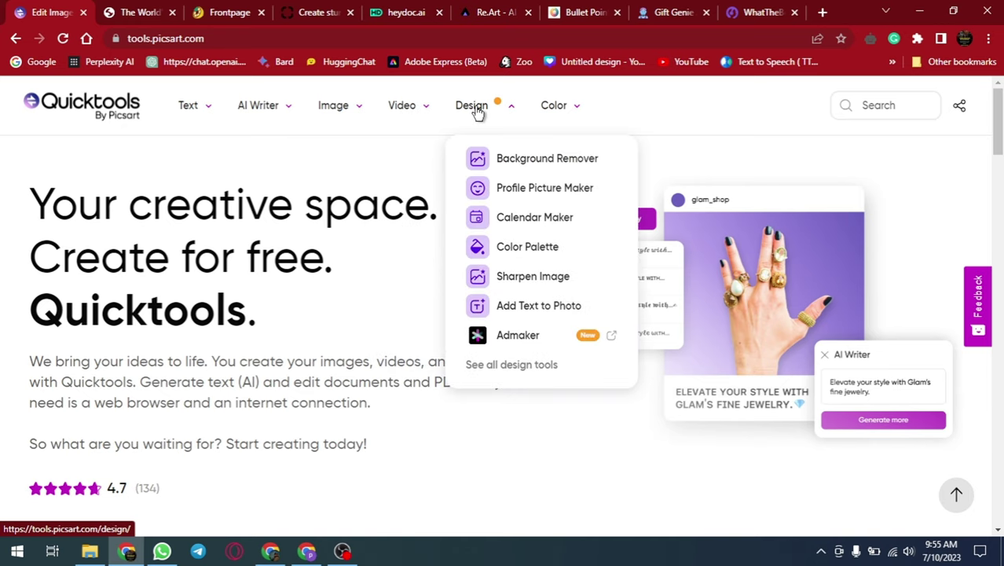
mouse_move(560, 113)
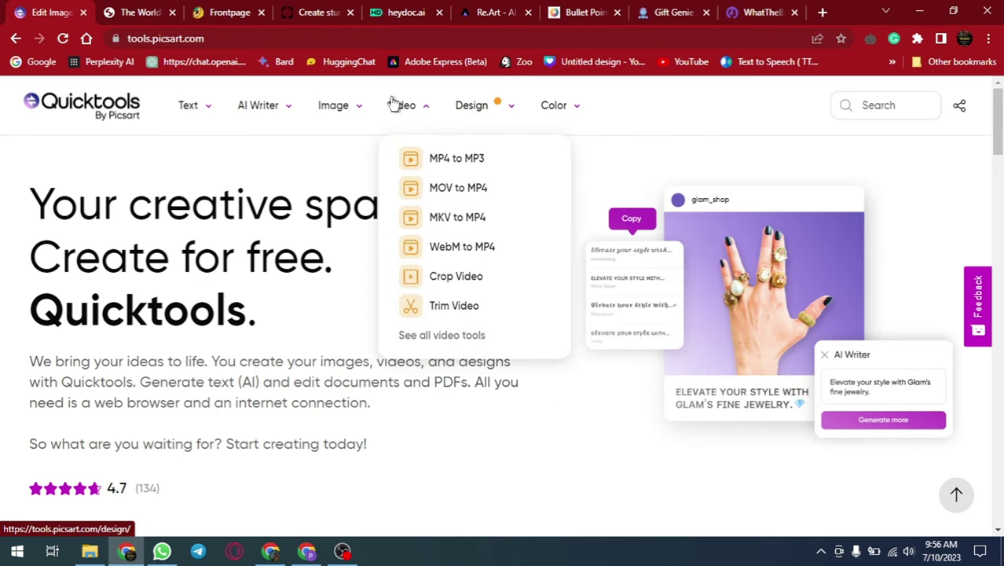
mouse_move(233, 116)
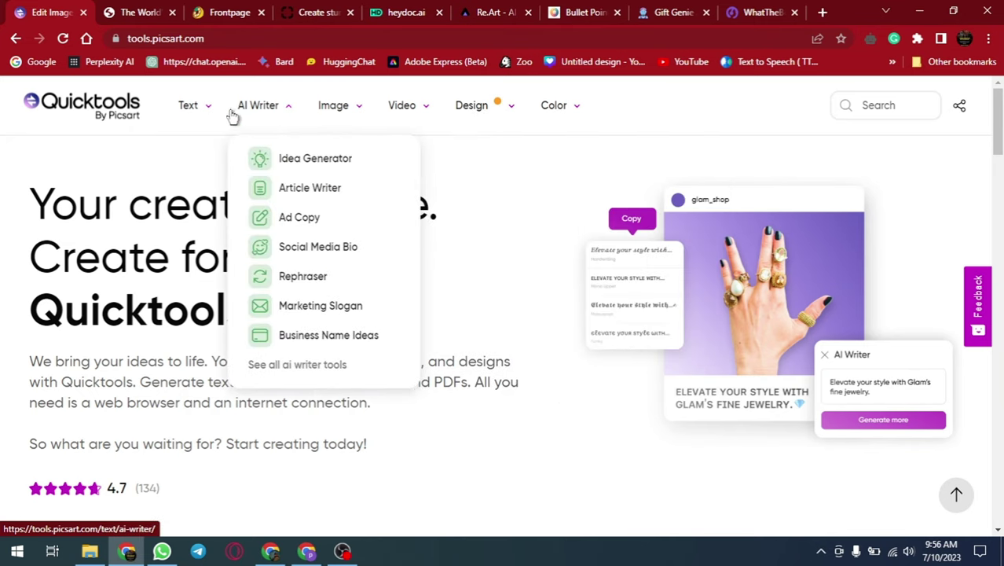
left_click(313, 161)
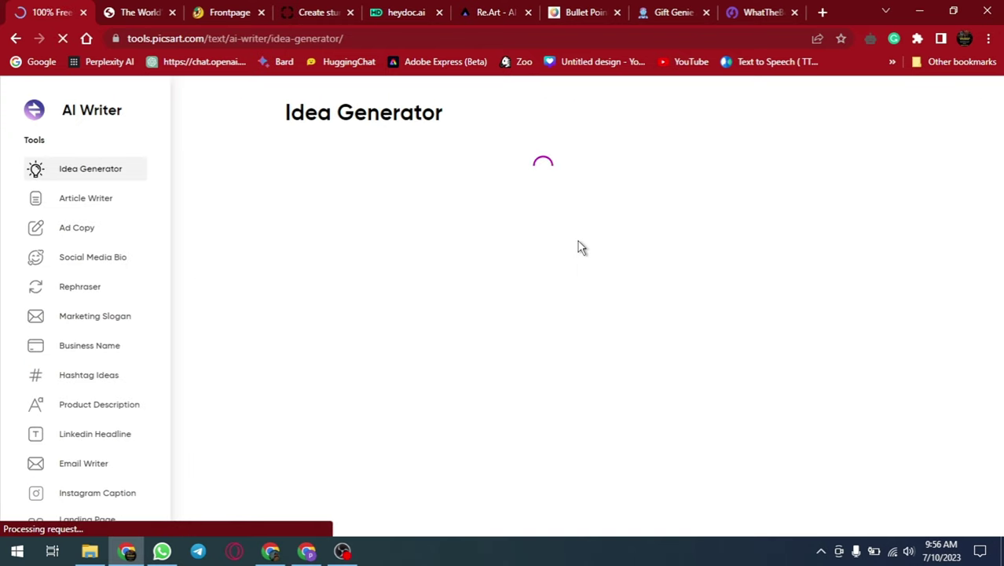
Generate ideas for 'startups in baku' and scroll through the results
left_click(467, 180)
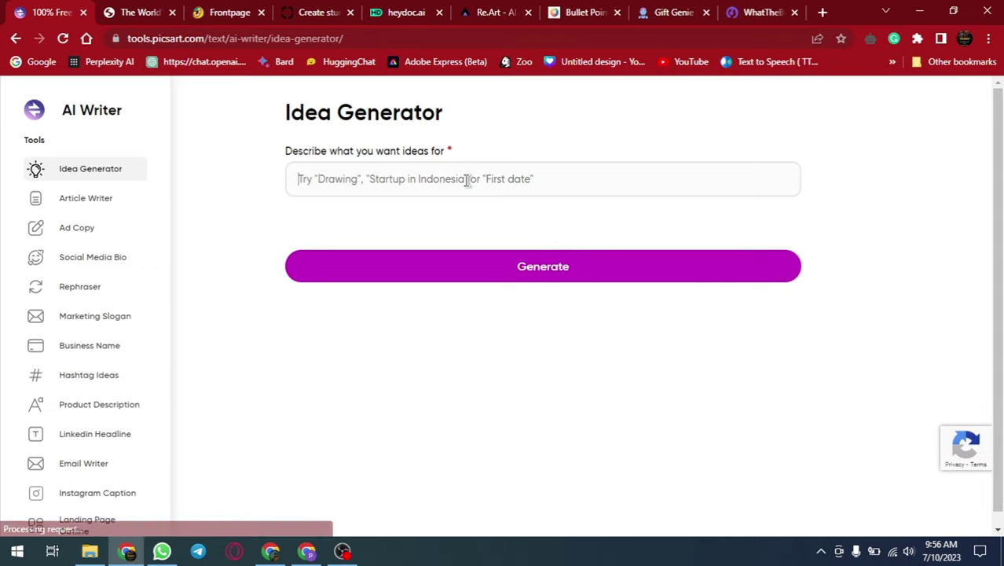
type("startups in baku")
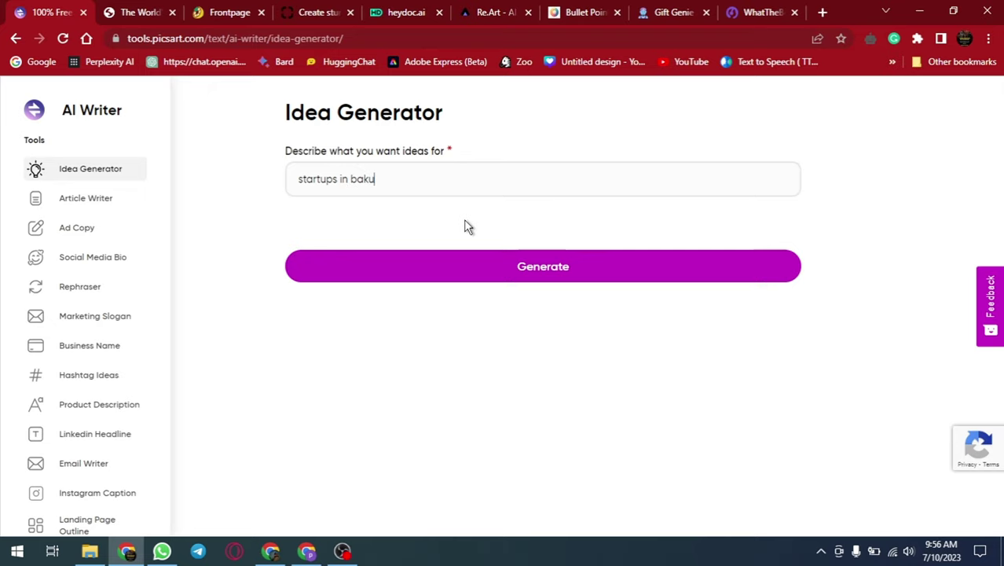
left_click(533, 277)
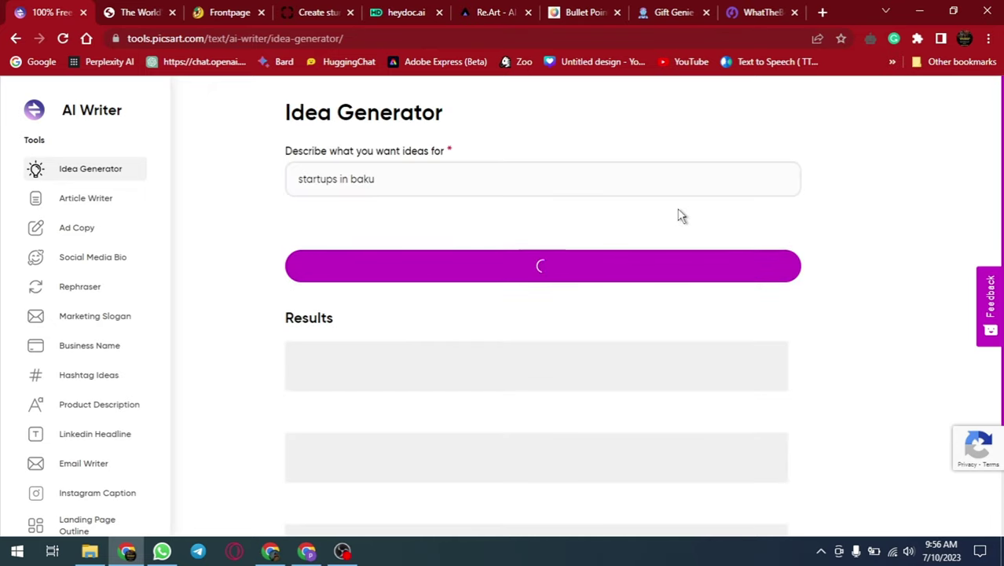
scroll(665, 240, "down", 1)
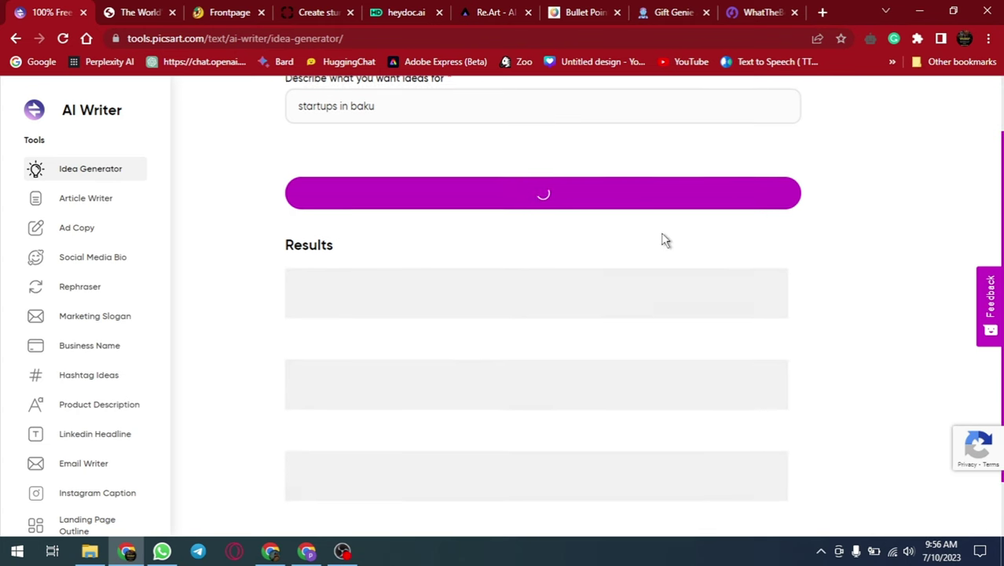
scroll(665, 240, "down", 1)
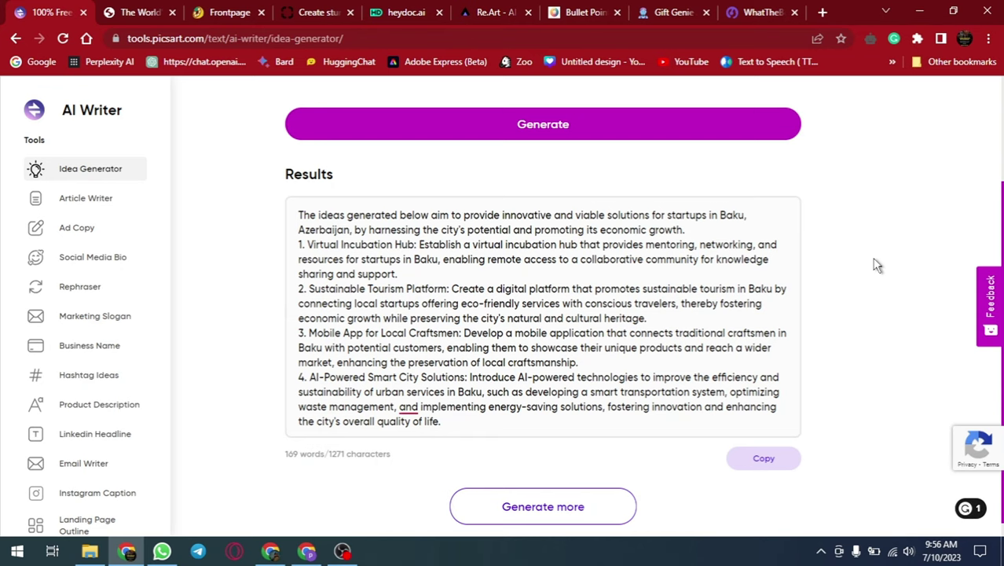
scroll(732, 258, "down", 1)
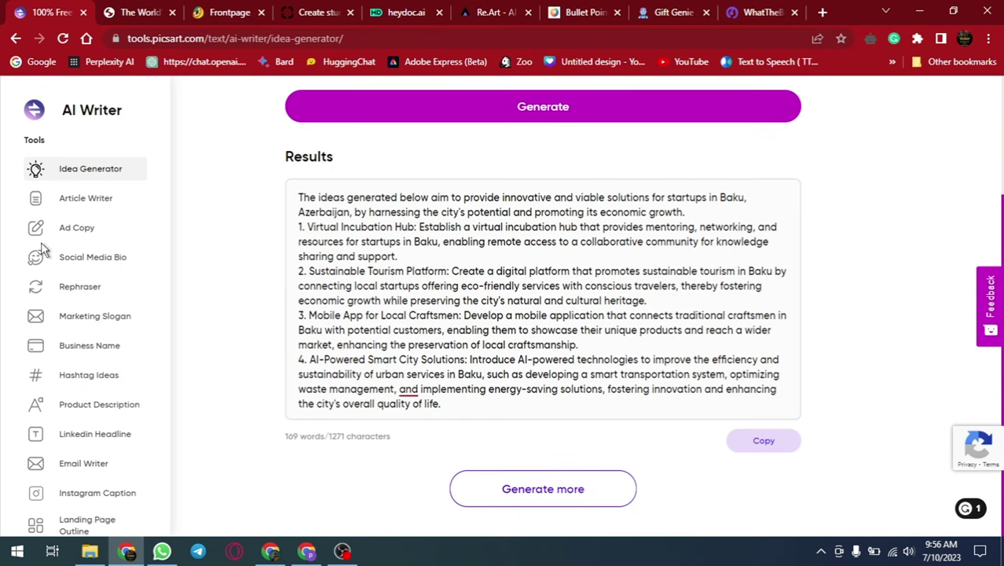
In Ad Copy, enter product 'apple' described as a fast, luxury phone brand with an ecosystem
left_click(77, 229)
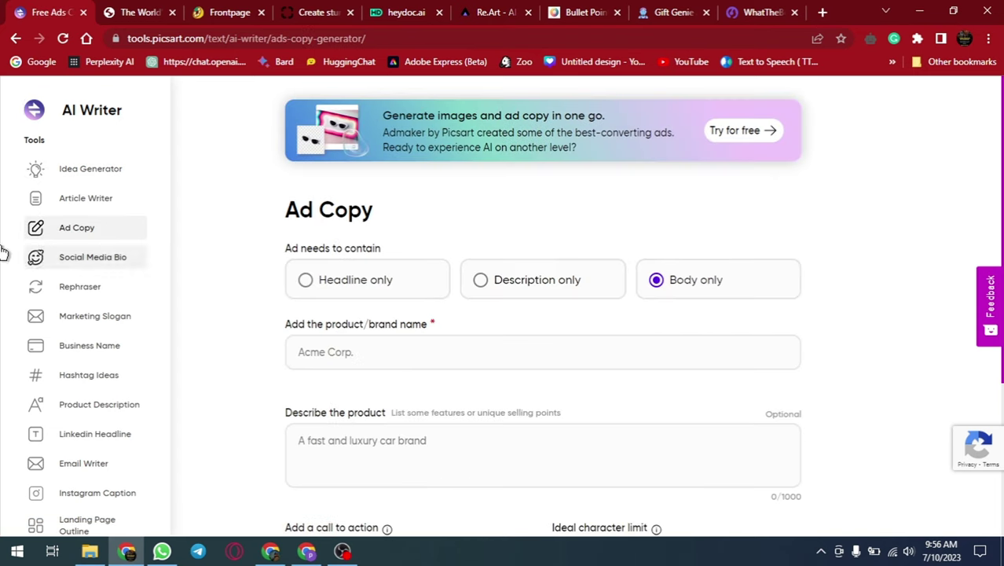
scroll(471, 287, "down", 1)
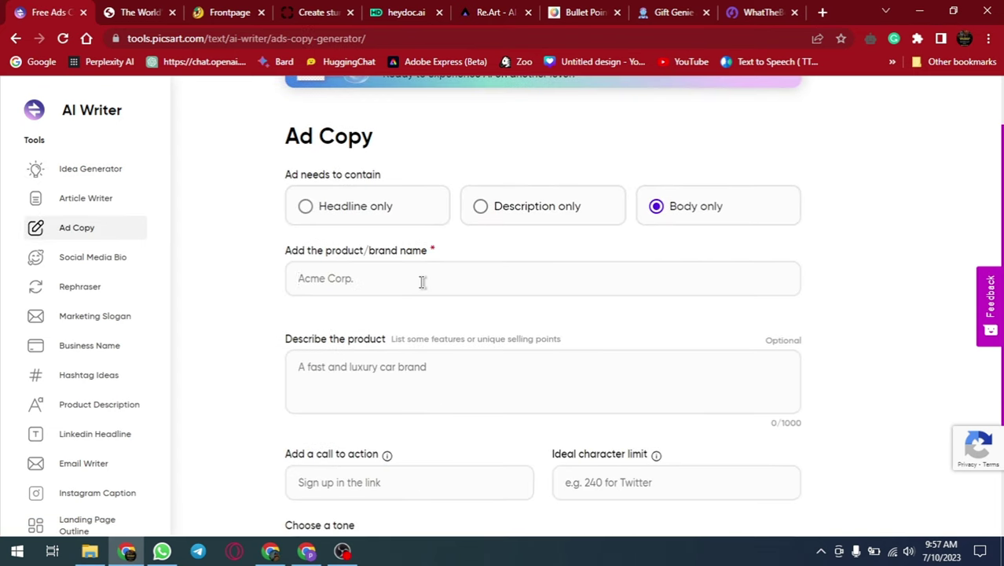
type("apple")
type("a fast and luxury phone brand")
scroll(460, 332, "down", 2)
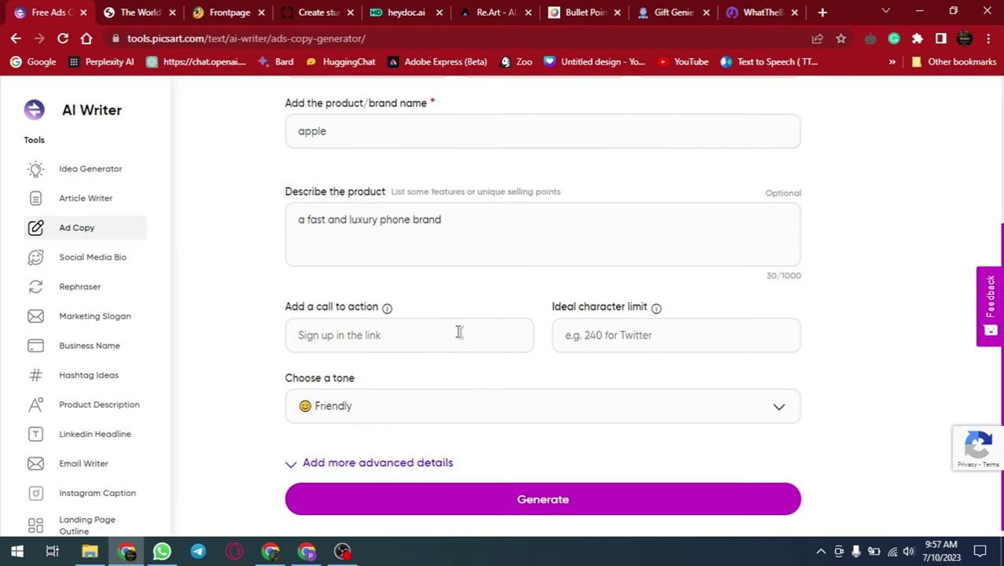
left_click(460, 333)
type("that has an ecosystem tin the market")
Generate three Professional-tone ads for apple
left_click(550, 406)
left_click(440, 236)
left_click(594, 496)
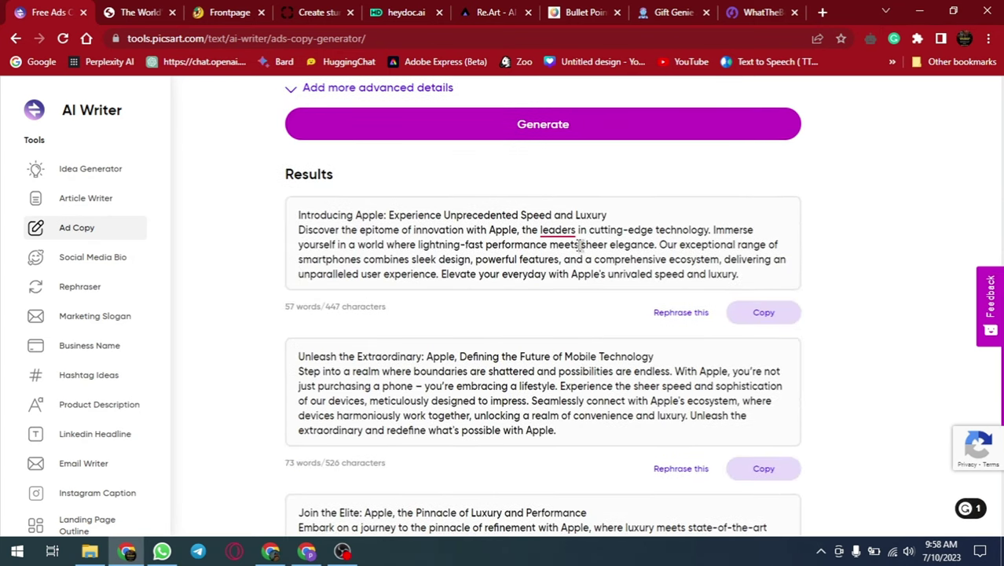
scroll(607, 235, "down", 2)
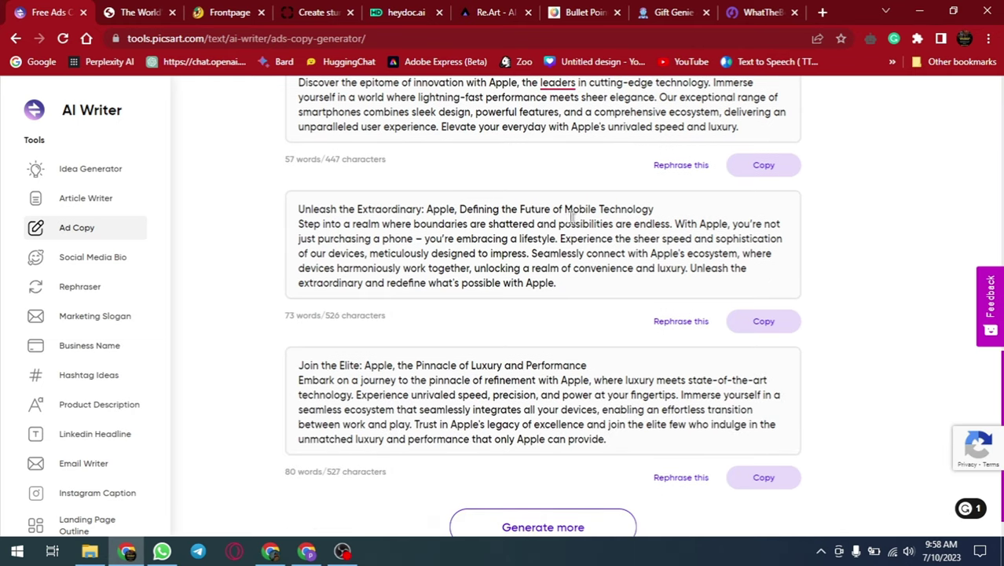
scroll(674, 244, "down", 1)
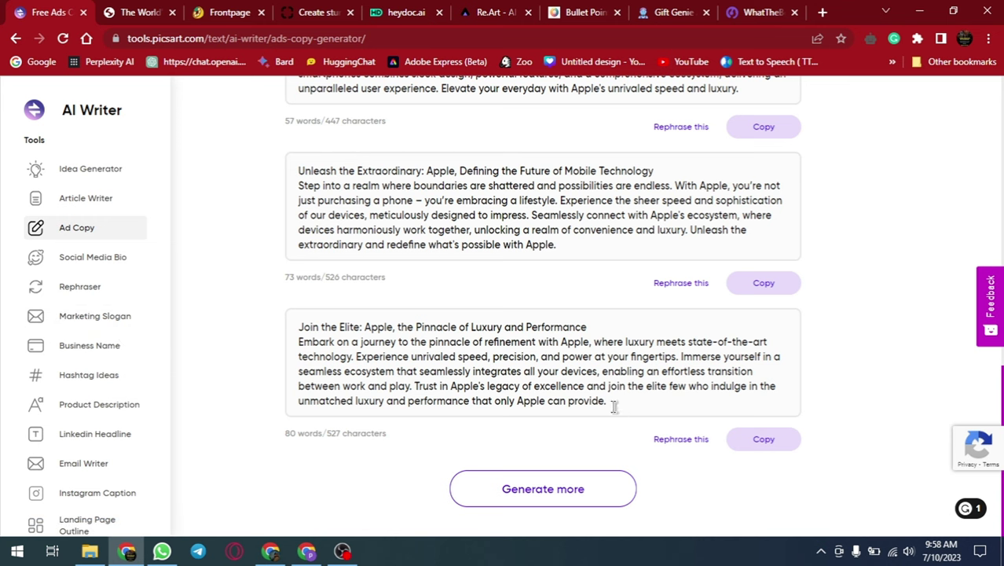
Copy the third ad's text, undoing an accidental paste over it
left_click_drag(606, 402, 296, 325)
right_click(374, 342)
left_click(417, 114)
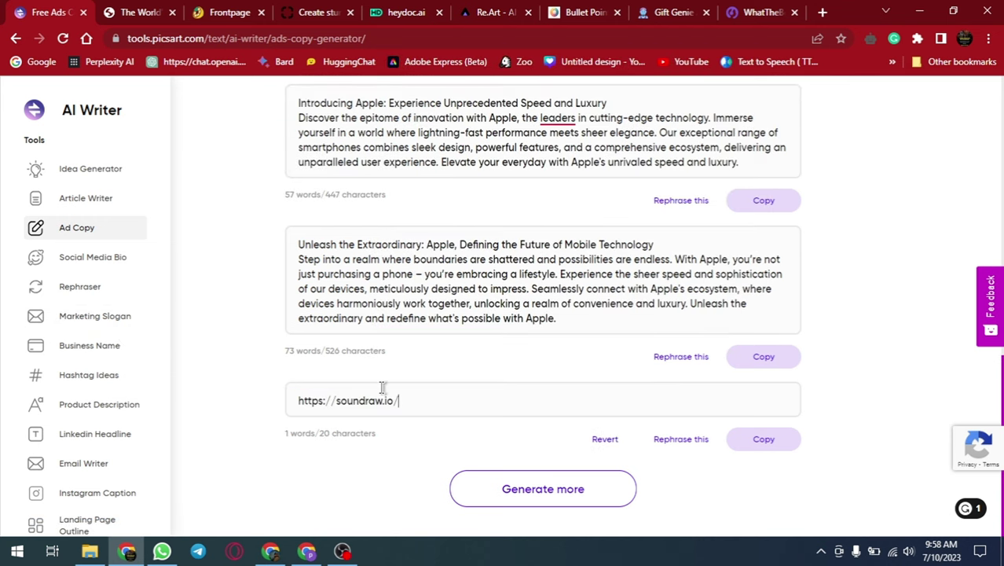
key("ctrl+z")
right_click(405, 356)
key("Escape")
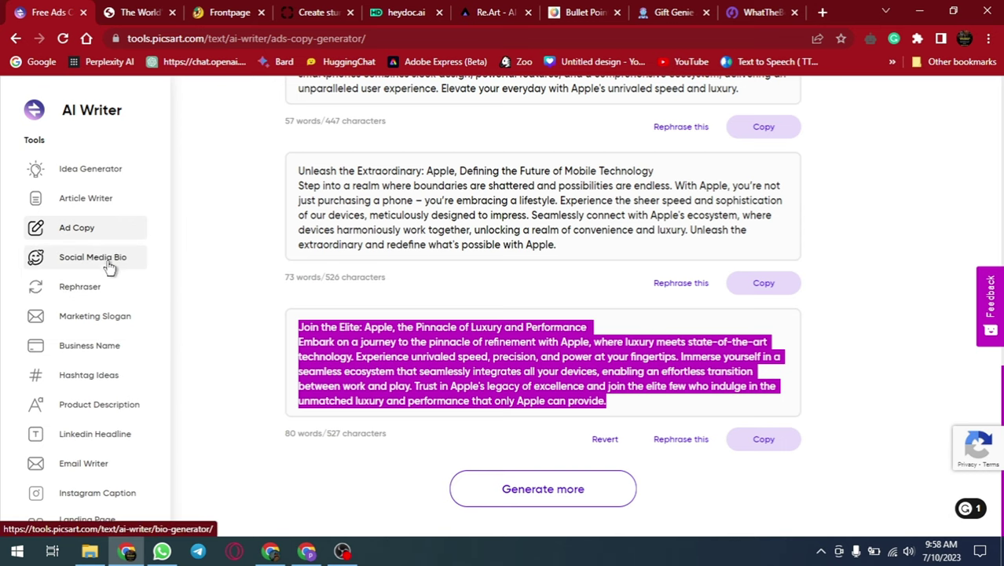
Rephrase the pasted Apple ad in Professional tone, then go to the Ad Agency tab
left_click(110, 286)
left_click(410, 195)
key("ctrl+v")
left_click(488, 302)
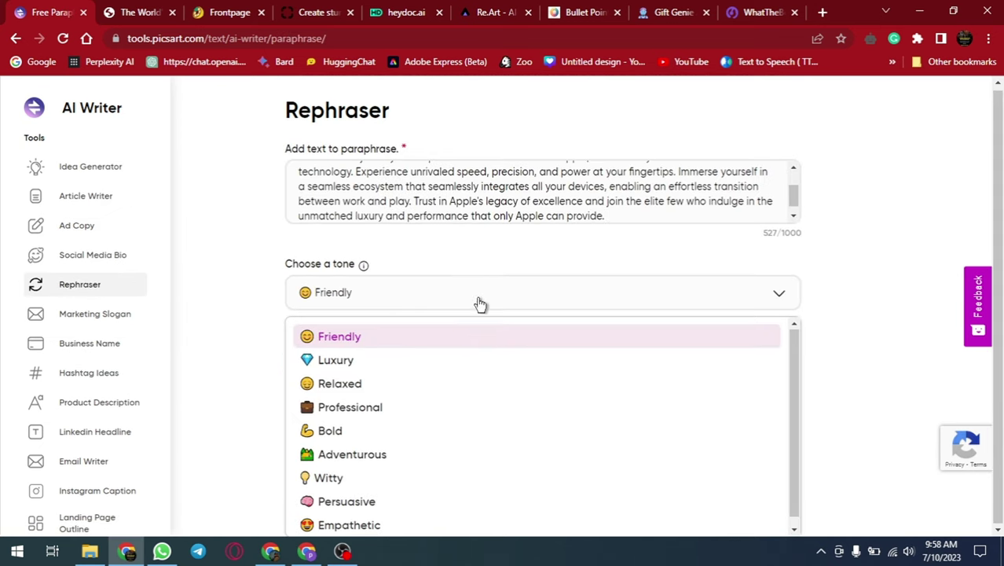
scroll(444, 418, "down", 1)
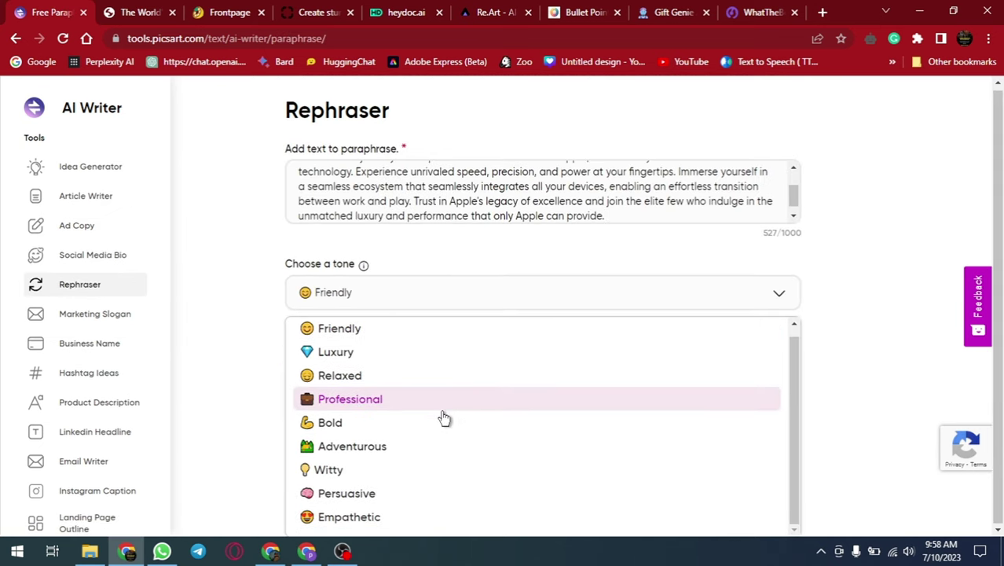
left_click(390, 405)
left_click(585, 368)
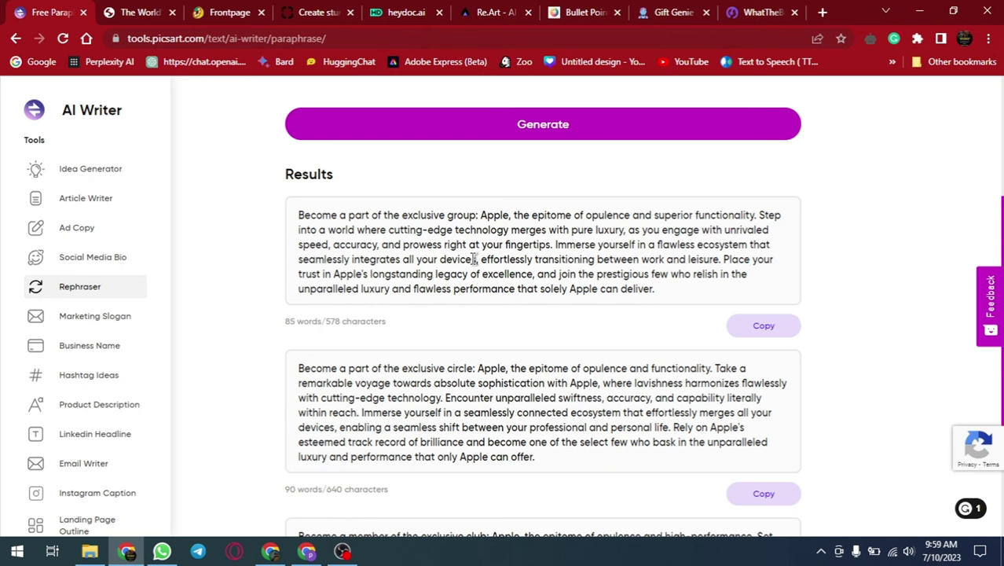
scroll(474, 259, "down", 3)
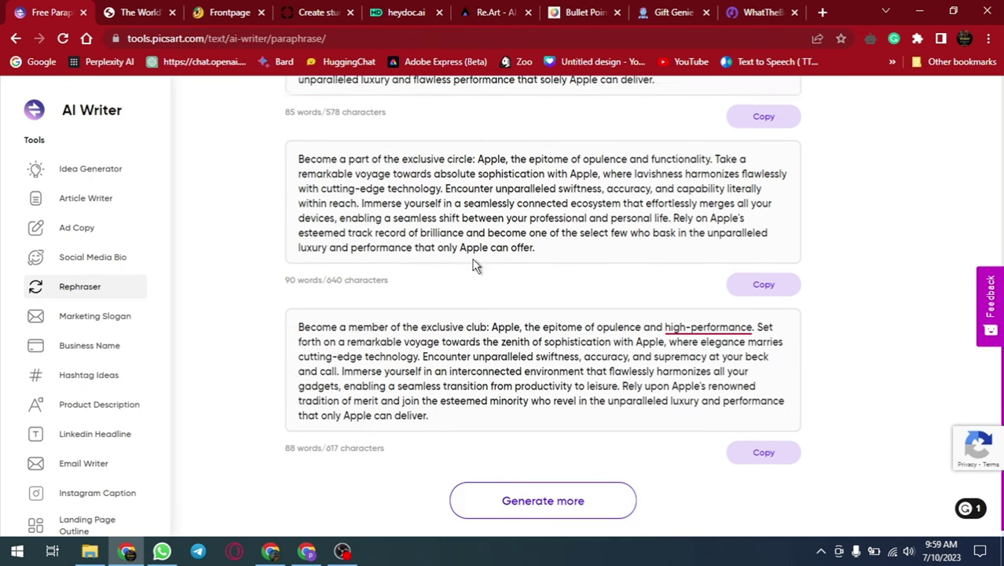
scroll(476, 266, "up", 5)
key("ctrl+Tab")
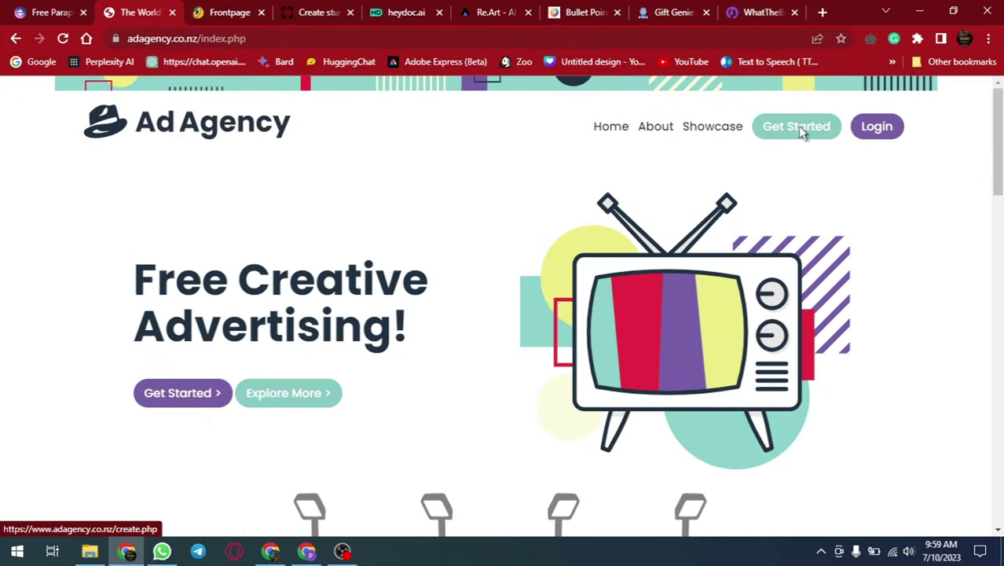
Start the AdAgency brief and enter 'youtube automation' as the product
left_click(303, 396)
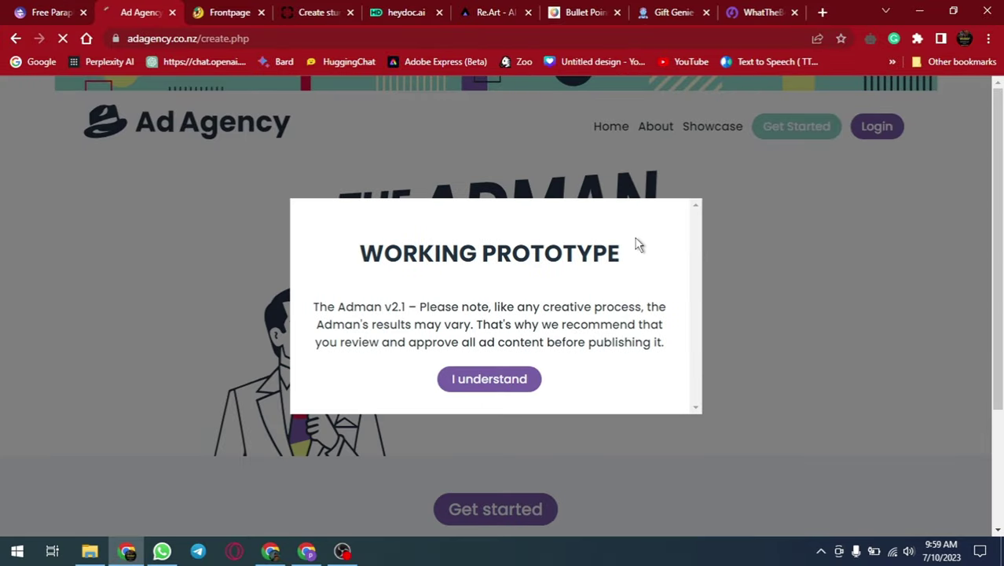
left_click(497, 380)
scroll(515, 373, "down", 4)
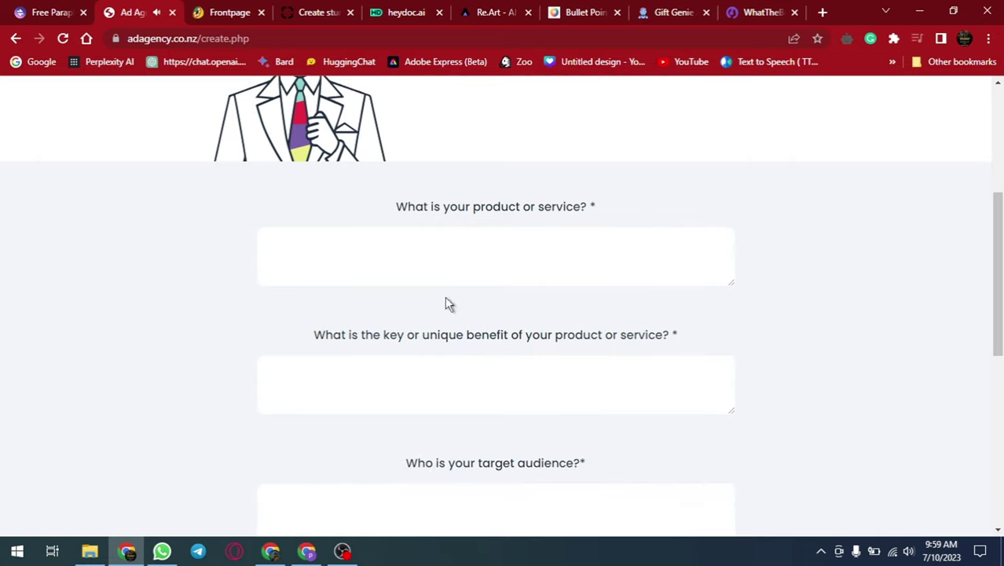
left_click(444, 259)
type("youtube automation")
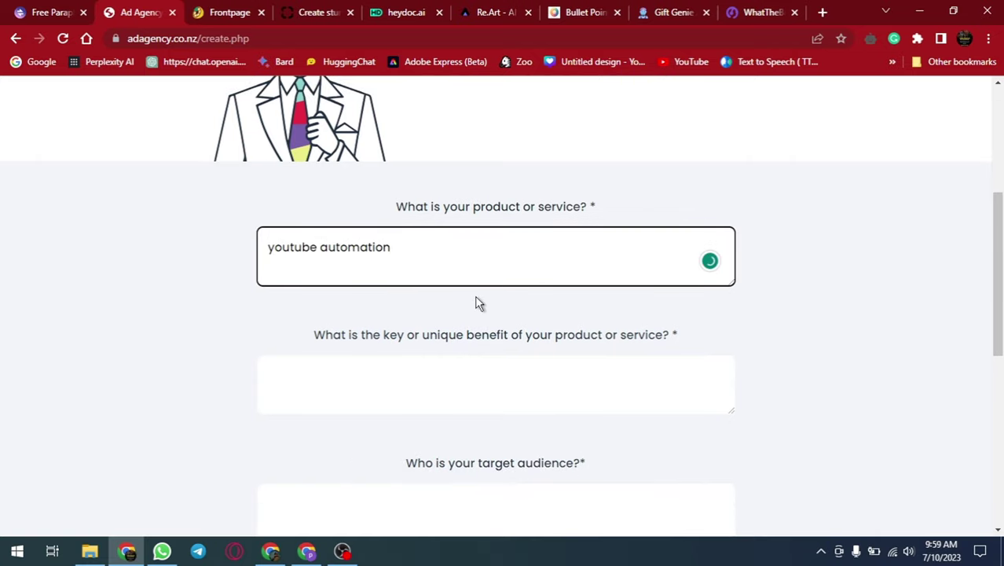
Enter the key benefit about growing YouTube channels in 6 months, accepting spelling fixes
scroll(474, 303, "down", 2)
left_click(449, 233)
type("we can grow ")
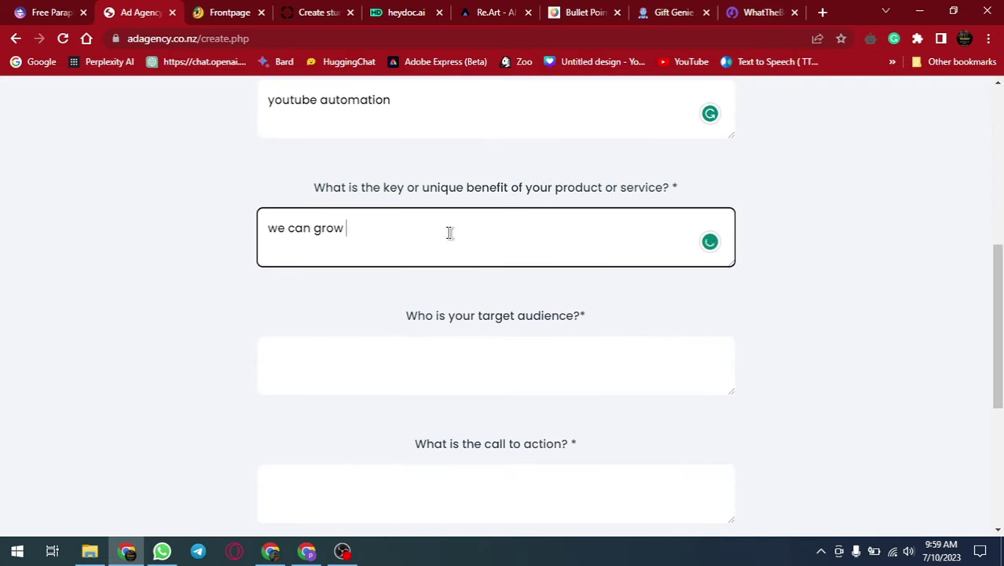
type("youtube chennel in 6 months and if we have studies 1500 youtube che")
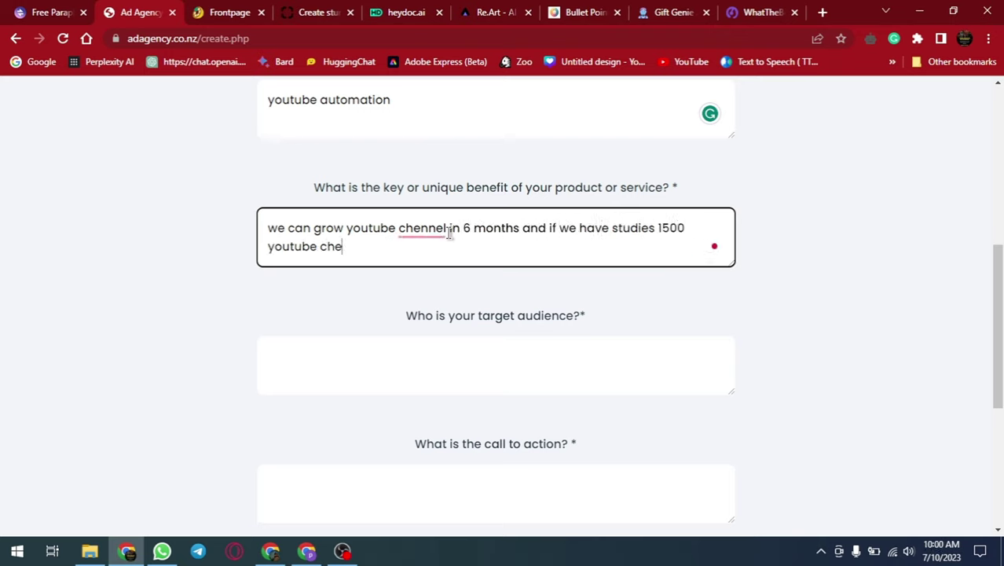
type("nnel and if we dont satis")
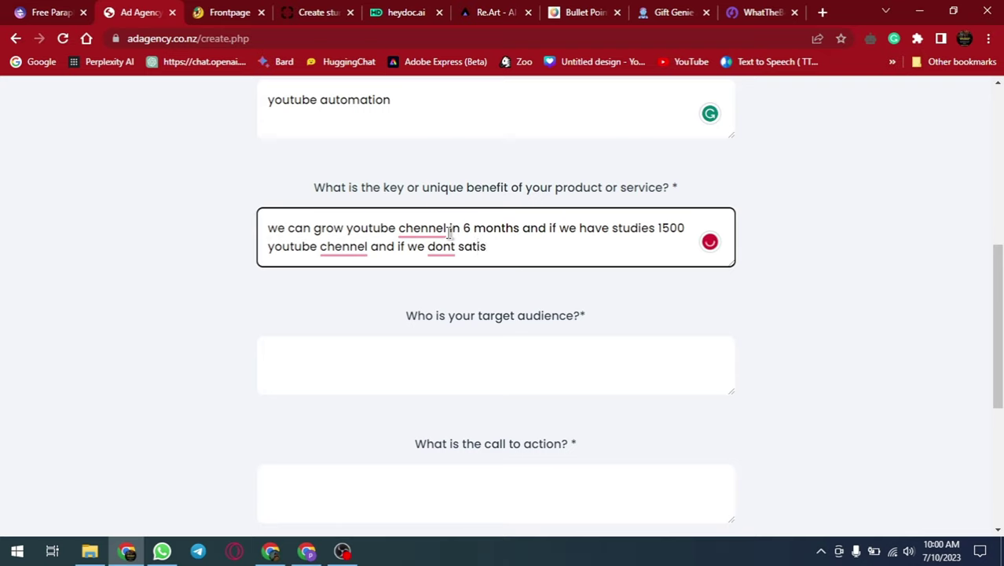
type("fy our customers we wo")
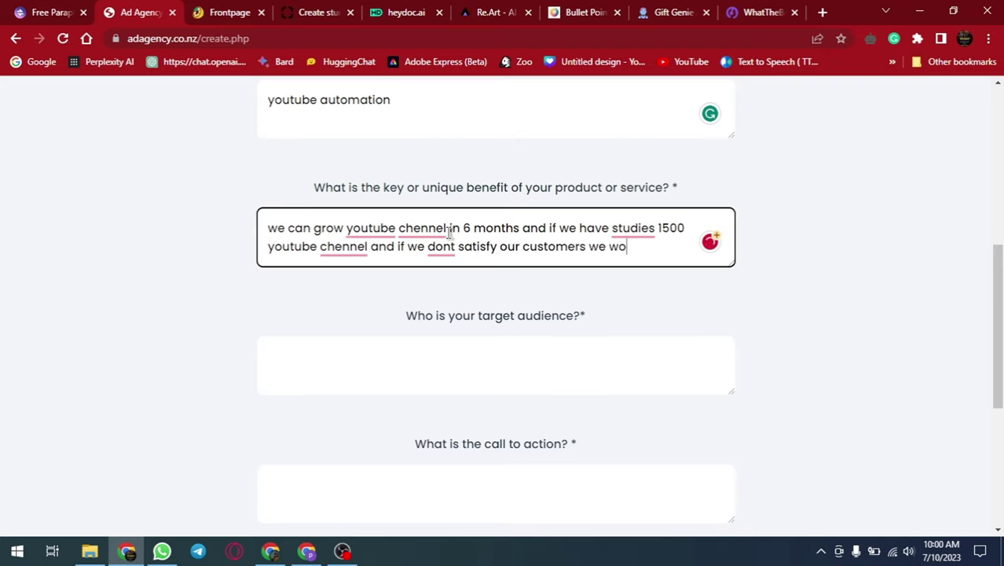
key("BackSpace")
type("ill fully refund")
left_click(428, 267)
left_click(633, 269)
left_click(354, 284)
Set audience to people wanting a second passive income stream; call to action 'make second stream of passive income'
left_click(452, 285)
left_click(528, 356)
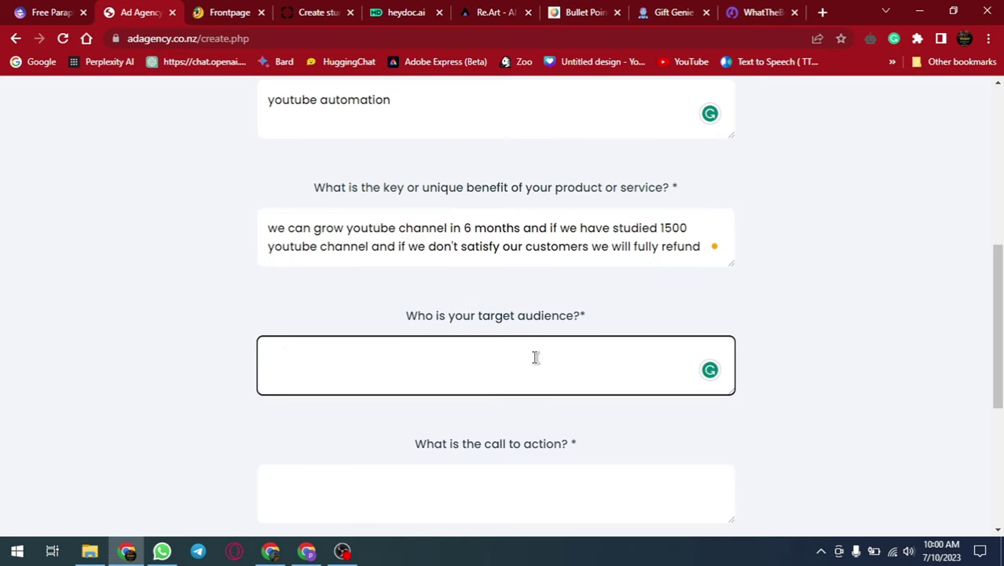
type("any onne who want to start ")
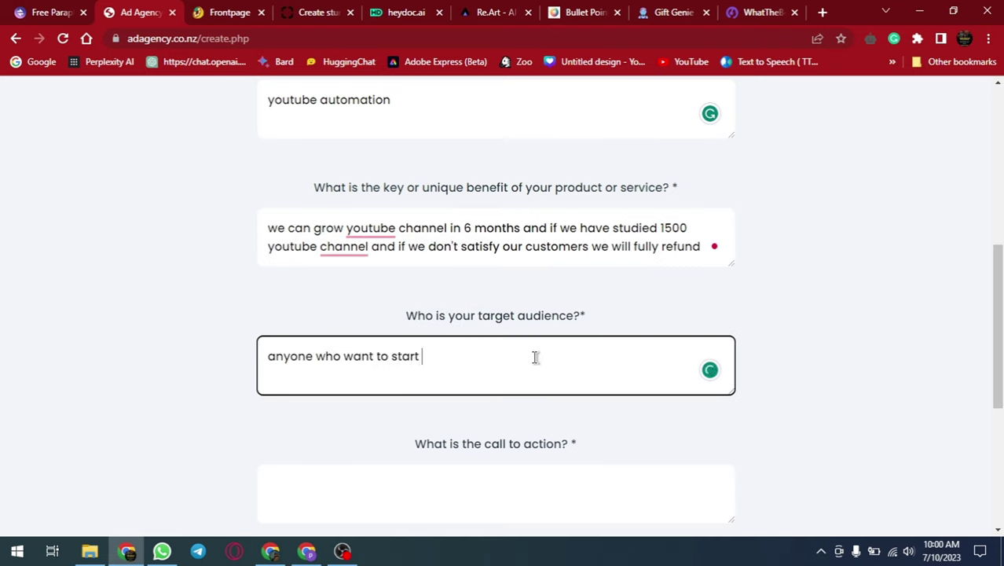
type("his")
key("BackSpace")
key("BackSpace")
key("BackSpace")
key("BackSpace")
key("BackSpace")
key("BackSpace")
key("BackSpace")
key("BackSpace")
key("BackSpace")
type("have his second strea")
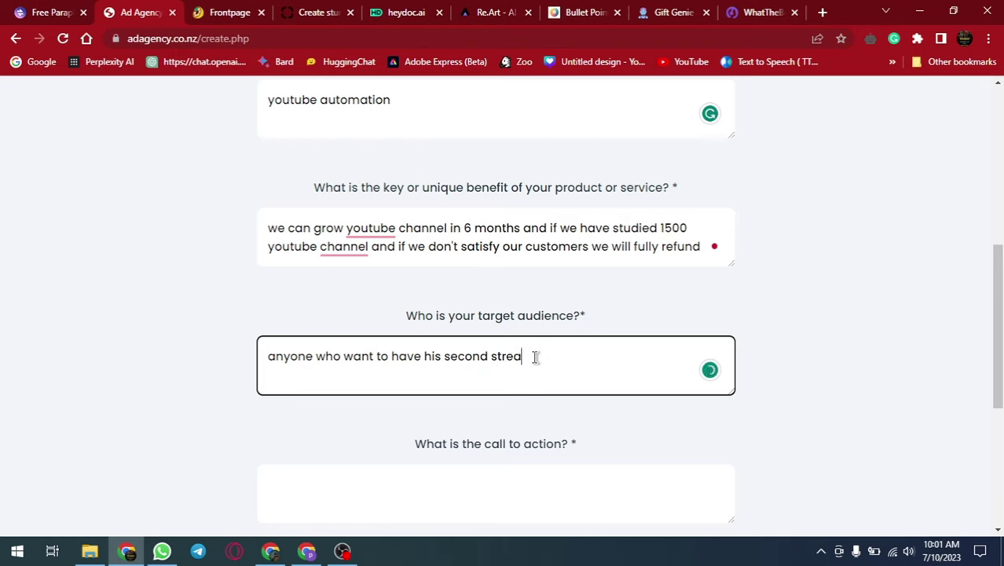
type("m of passive income")
scroll(646, 323, "down", 2)
left_click(520, 339)
type("make second stream of passive income")
Enter the company name 'aistoolsbox'
scroll(520, 339, "down", 2)
left_click(495, 318)
type("aitoolsbox")
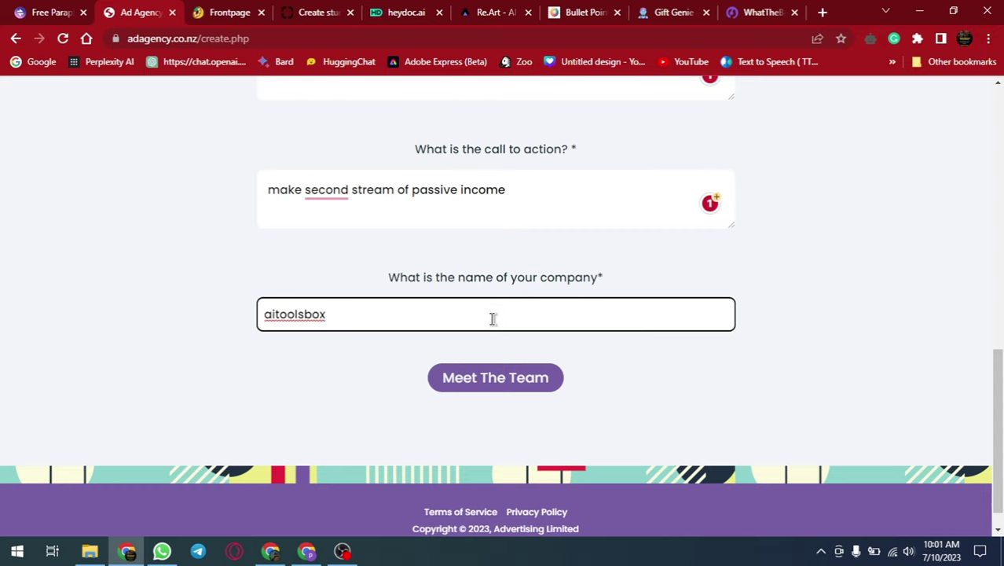
key("Left")
key("Left")
key("Left")
key("Left")
key("Left")
key("Left")
key("Left")
key("Left")
type("s")
left_click(312, 317)
key("BackSpace")
scroll(526, 326, "down", 1)
Meet the creative team, start generating ad ideas, and browse through several of them
left_click(537, 347)
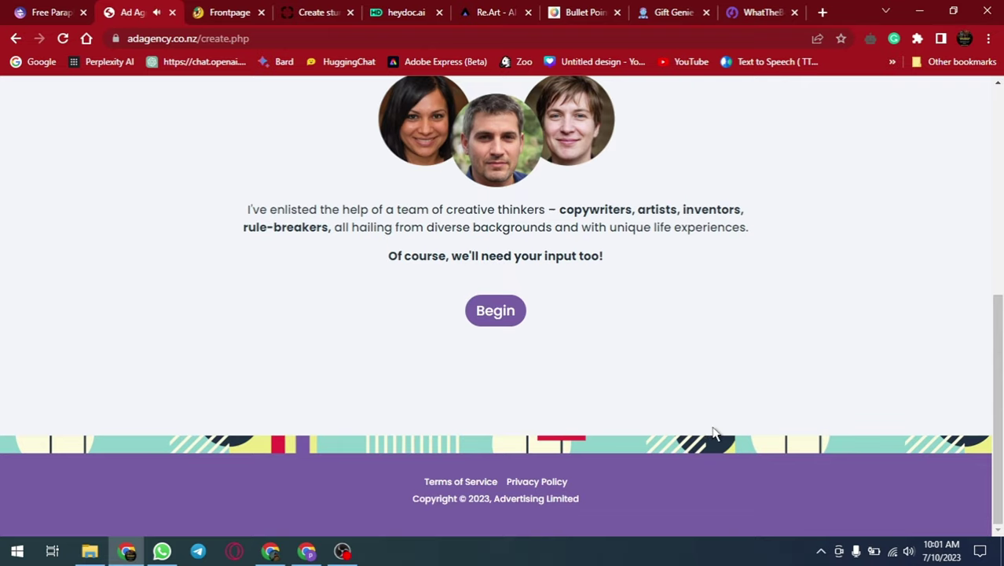
left_click(495, 312)
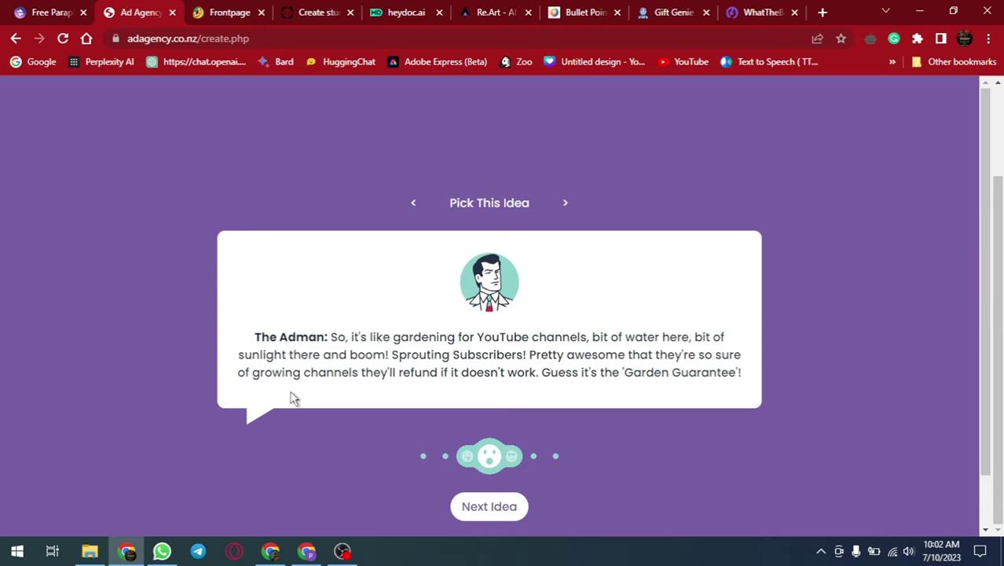
scroll(750, 244, "down", 1)
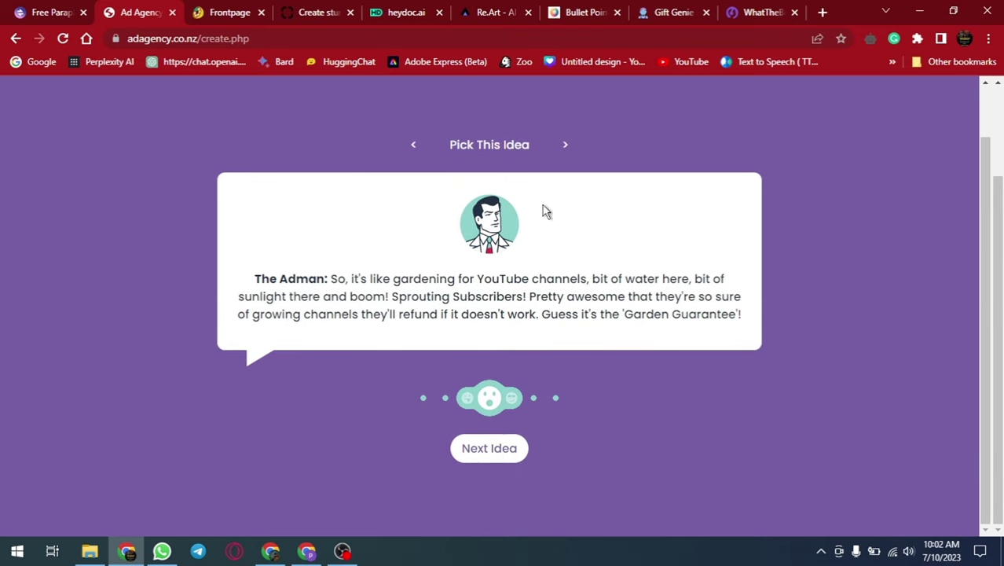
left_click(483, 451)
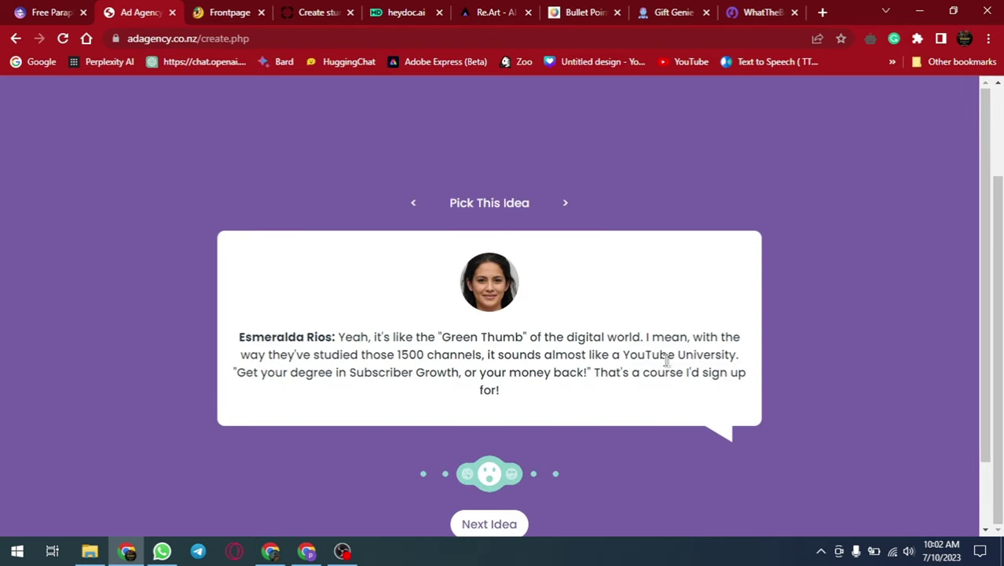
left_click(486, 524)
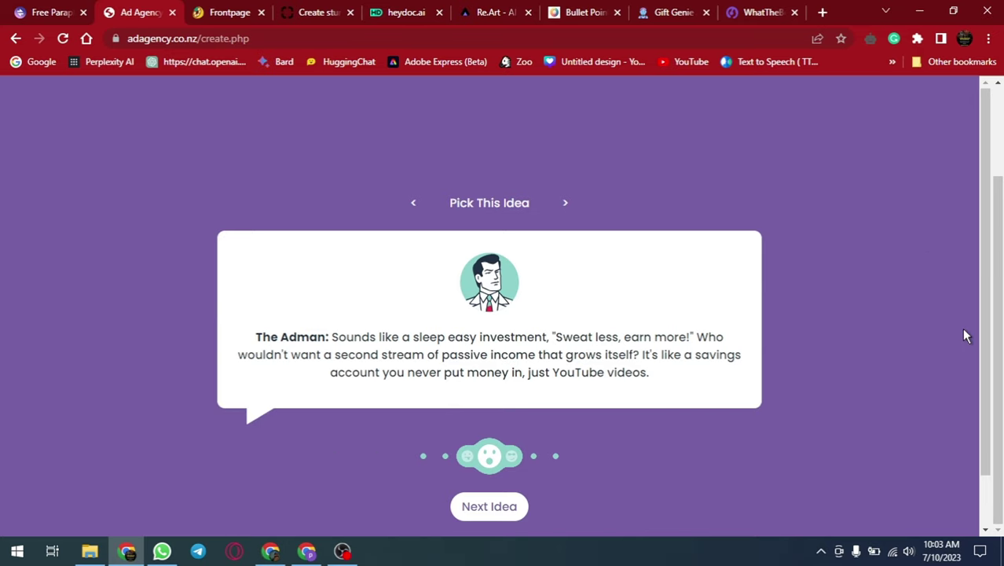
left_click(491, 507)
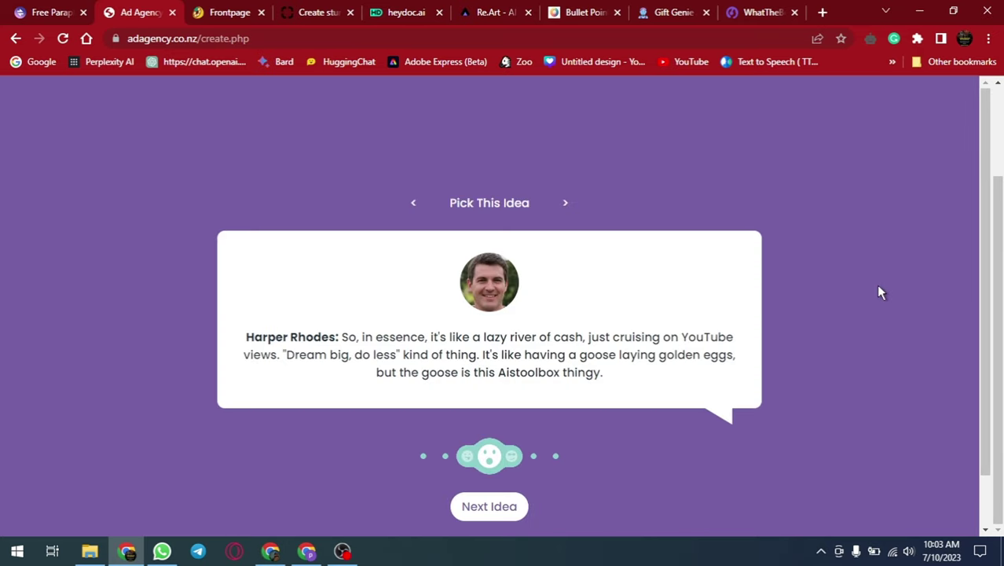
left_click(486, 509)
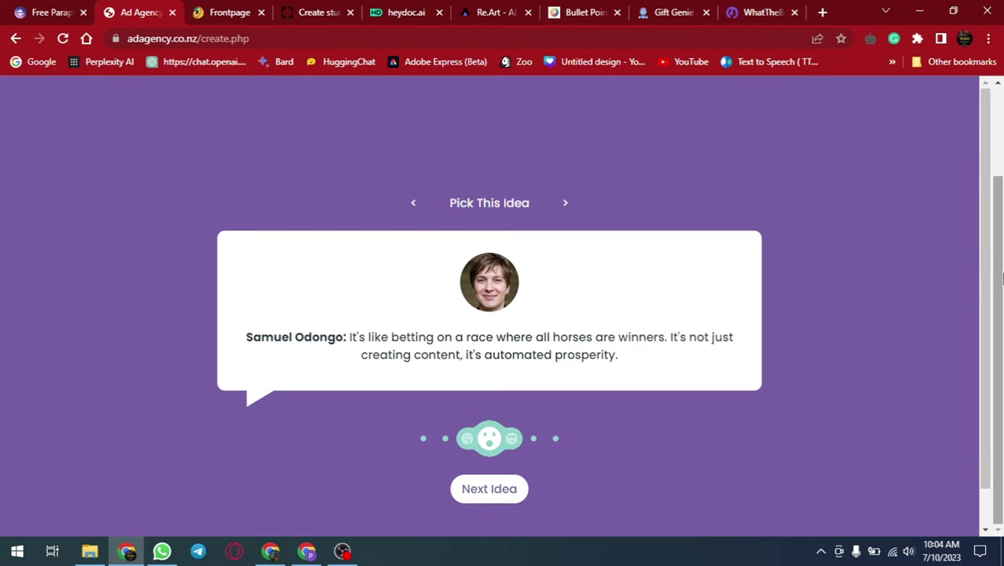
left_click(480, 487)
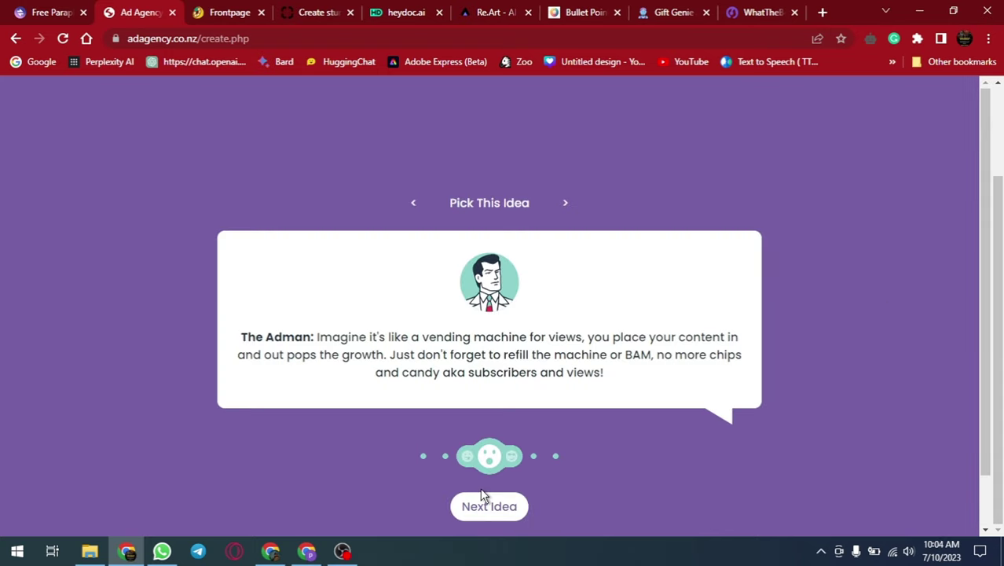
left_click(482, 498)
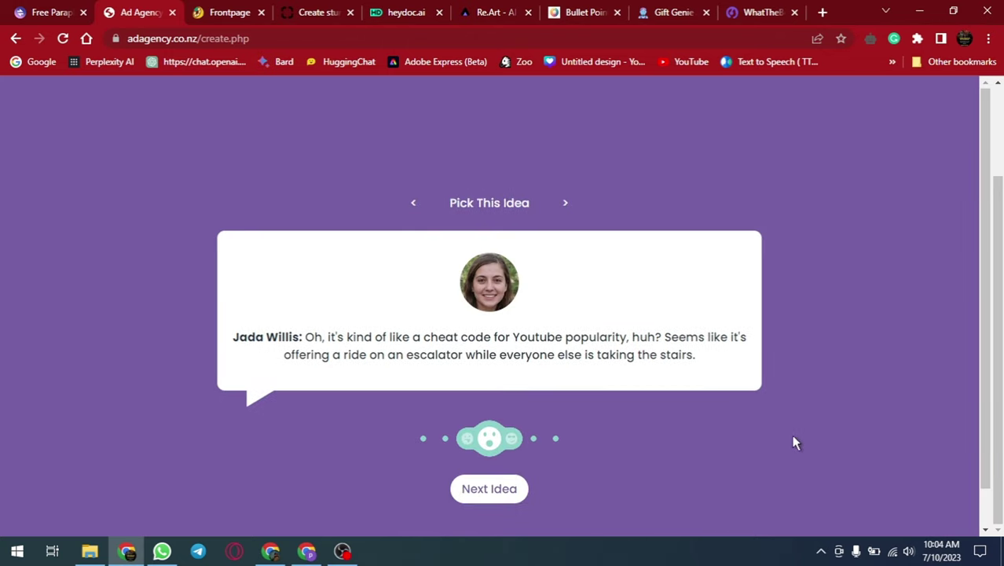
left_click(487, 488)
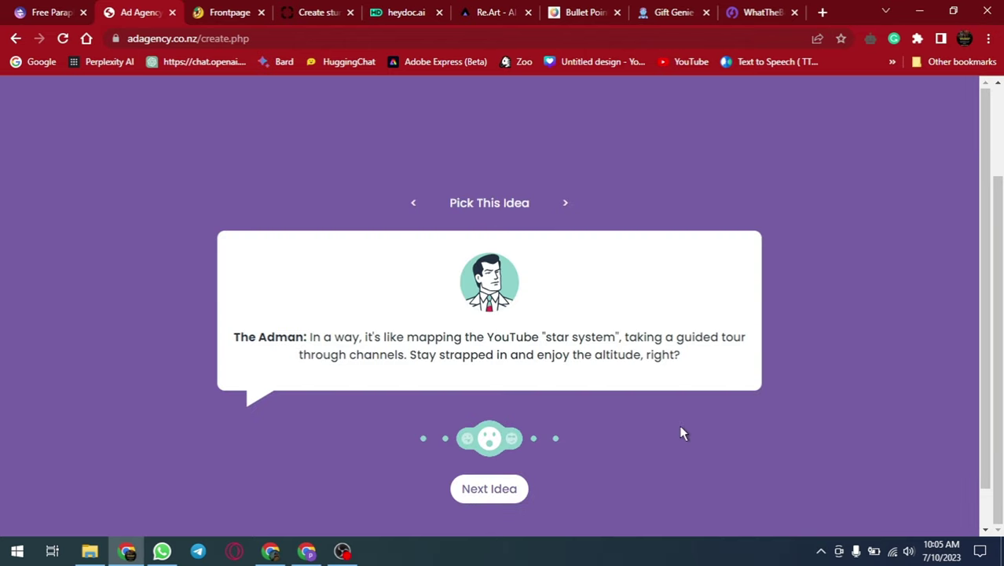
Move the tone slider to Fluffier, request a new idea, and bookmark the page
left_click_drag(491, 439, 556, 438)
left_click(493, 488)
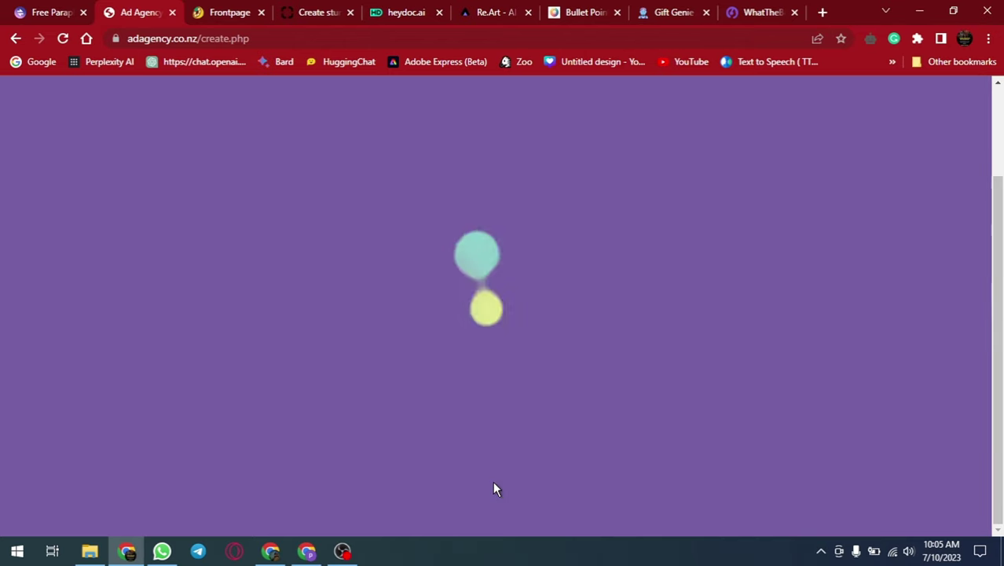
left_click(841, 38)
left_click(753, 170)
left_click(494, 501)
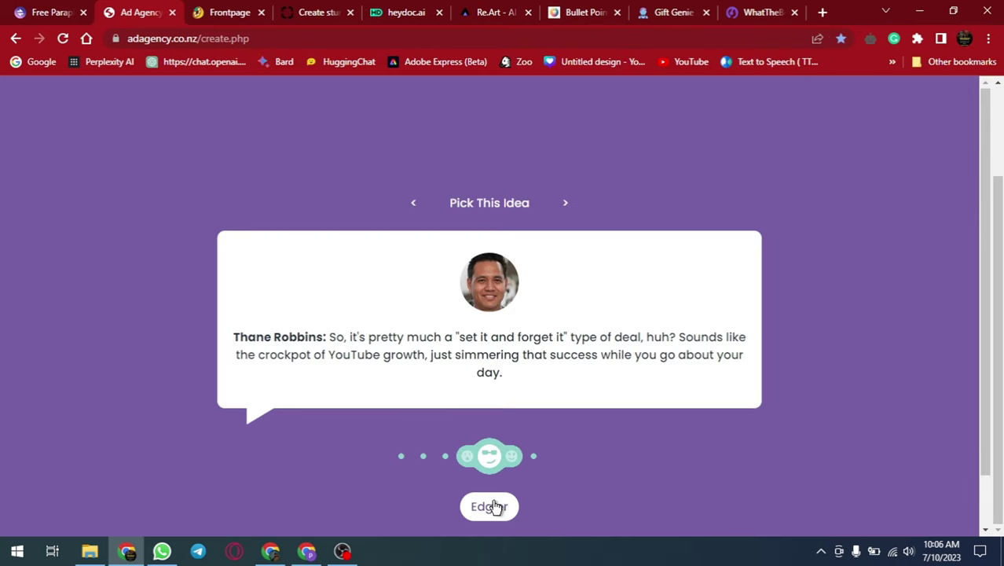
On Plant Jammer, close the chat popup and open the Food Jammer app preview
left_click(234, 22)
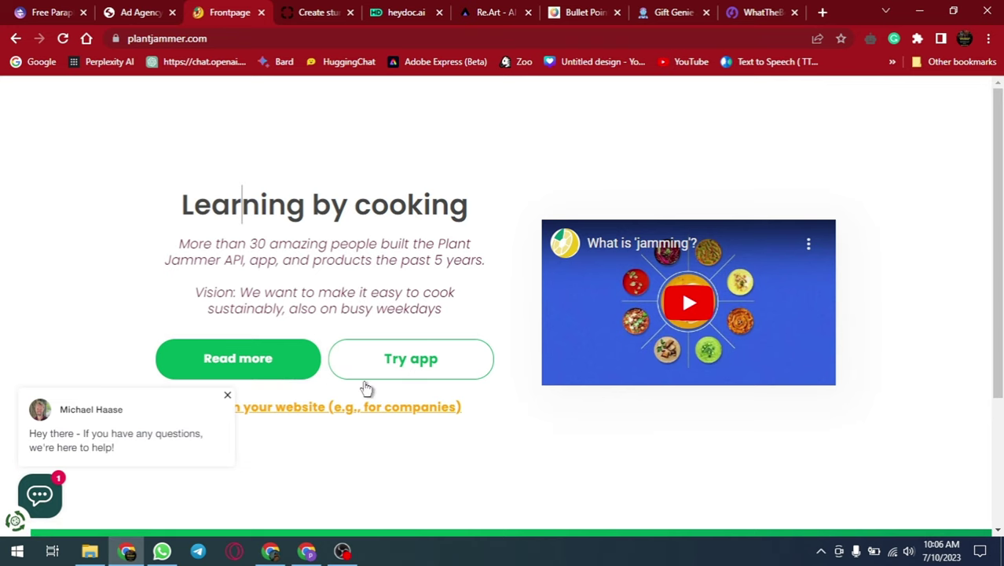
left_click(227, 394)
scroll(354, 299, "down", 2)
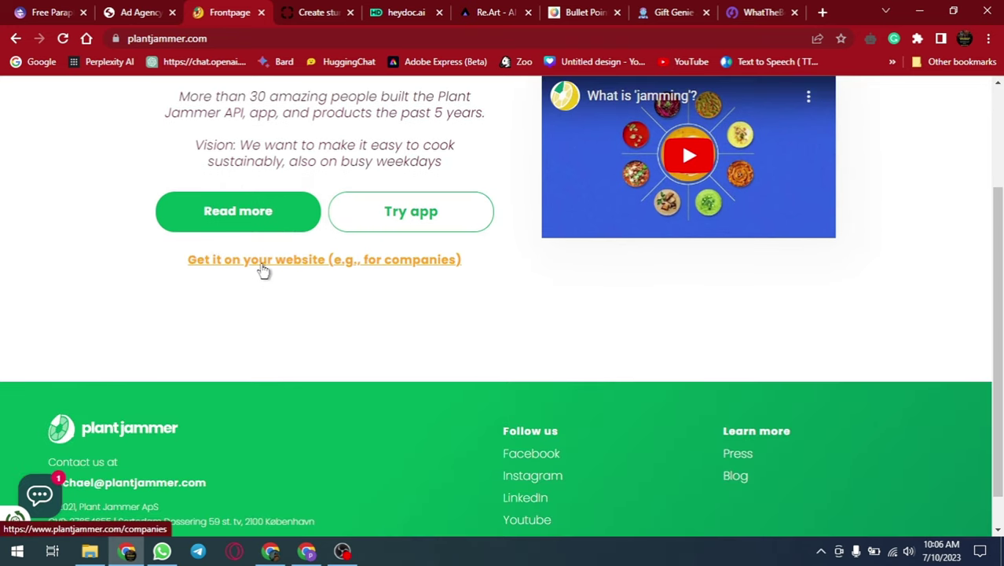
scroll(360, 236, "up", 1)
left_click(388, 290)
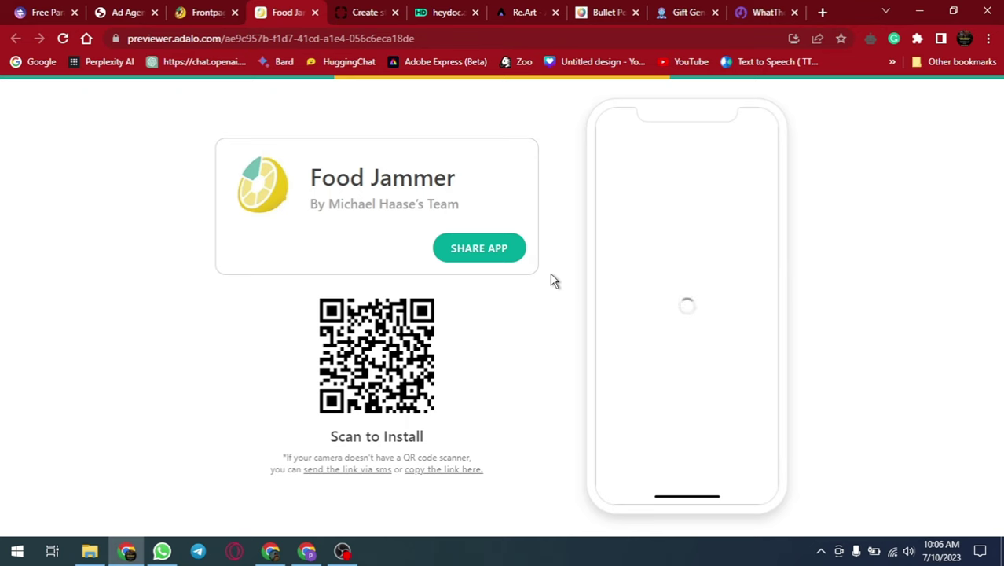
Back on the homepage, open the Learning by cooking site and view its recipe cards
left_click(202, 12)
scroll(455, 242, "up", 1)
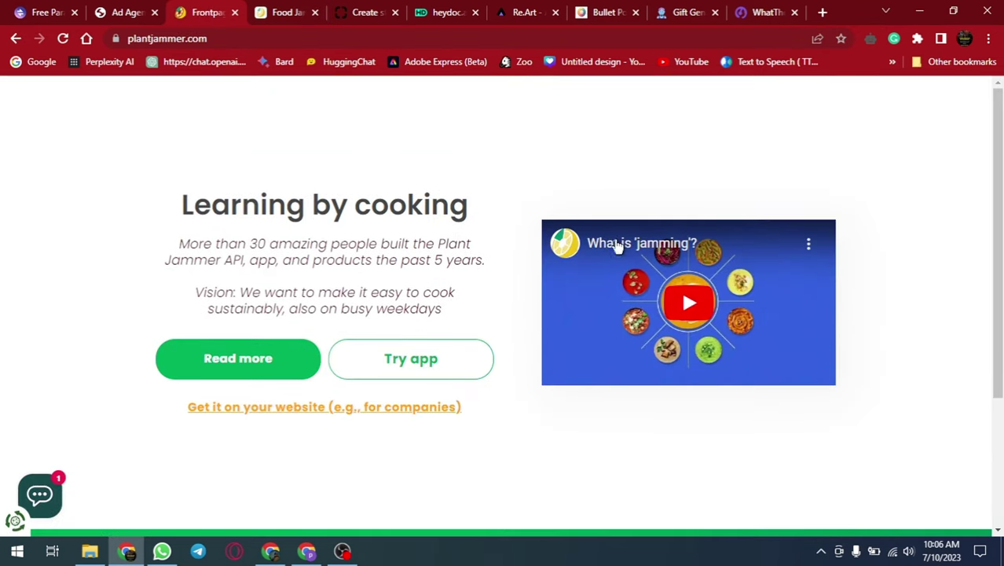
left_click(275, 358)
scroll(495, 251, "down", 5)
Read through the most popular plant-based dish article
scroll(253, 252, "up", 1)
scroll(511, 274, "down", 4)
scroll(224, 253, "up", 4)
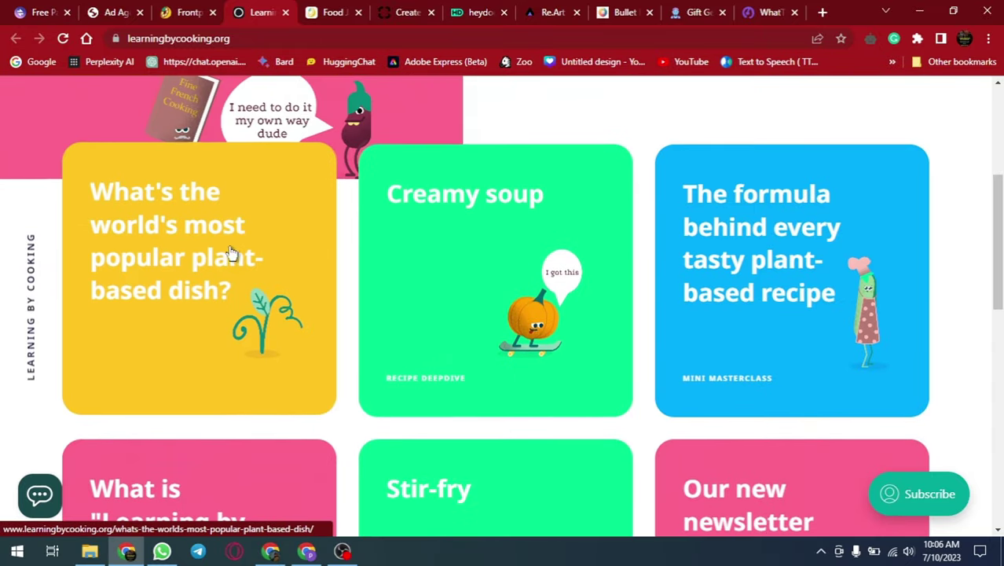
left_click(247, 251)
scroll(563, 247, "down", 7)
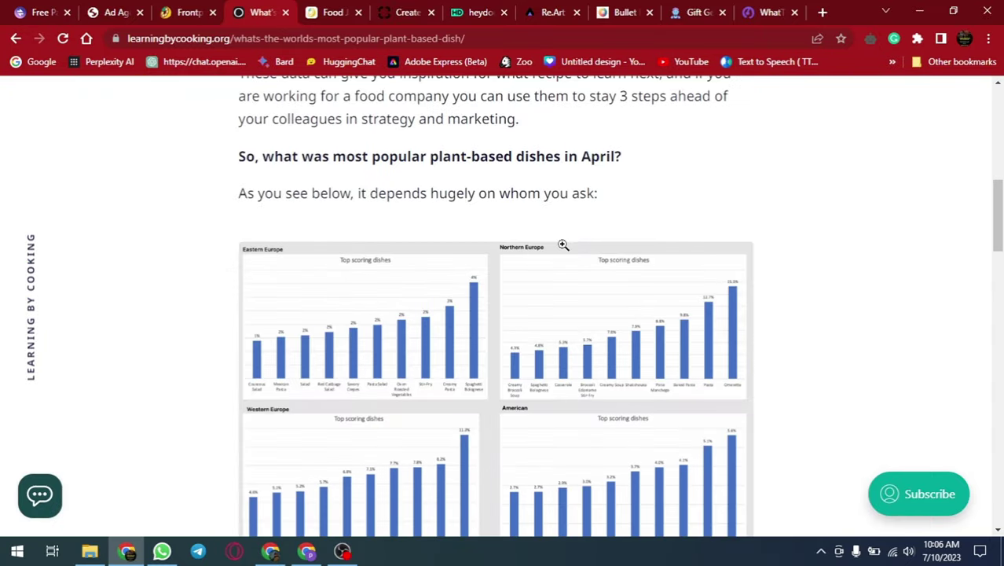
scroll(563, 245, "down", 10)
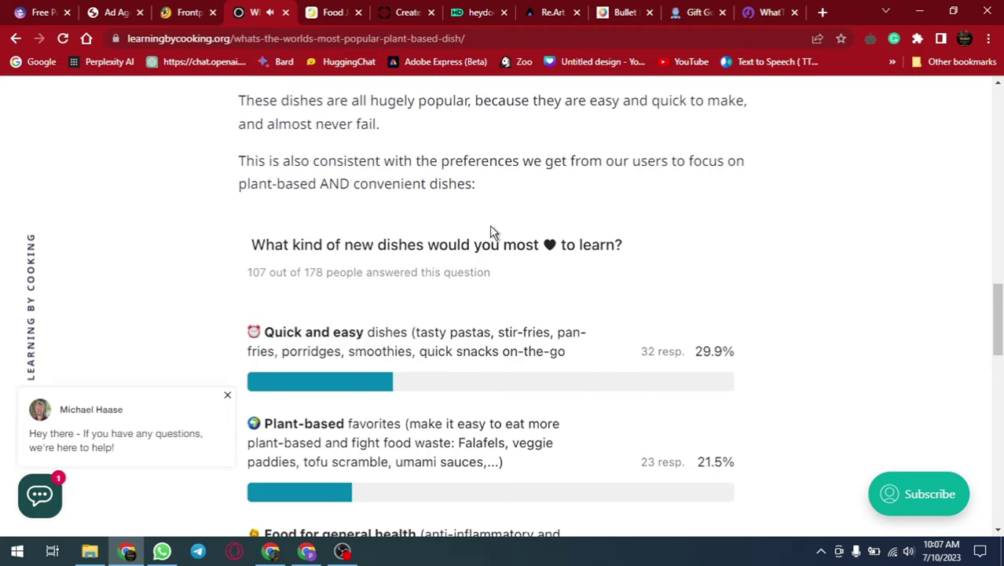
scroll(451, 300, "down", 5)
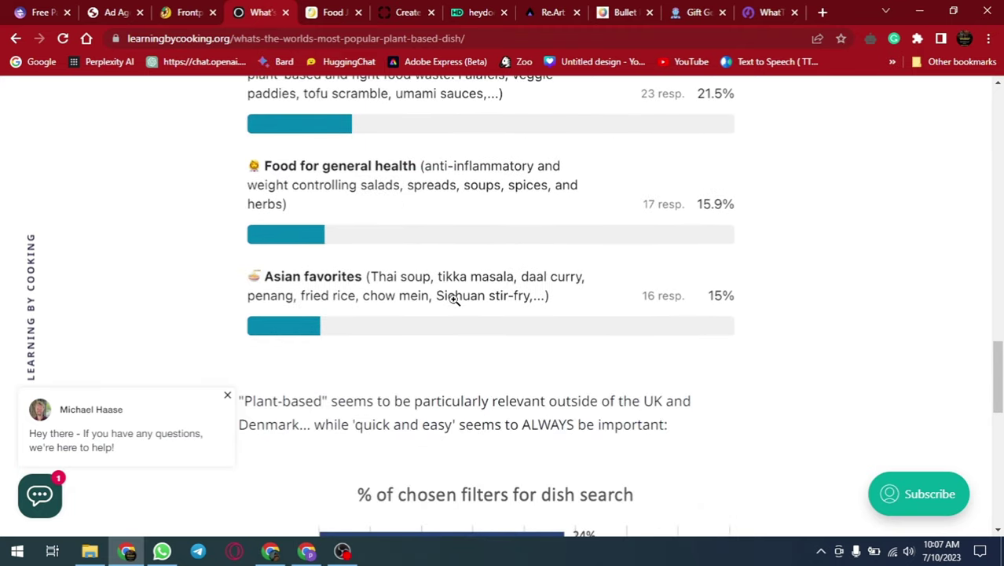
scroll(454, 300, "down", 10)
scroll(454, 300, "up", 20)
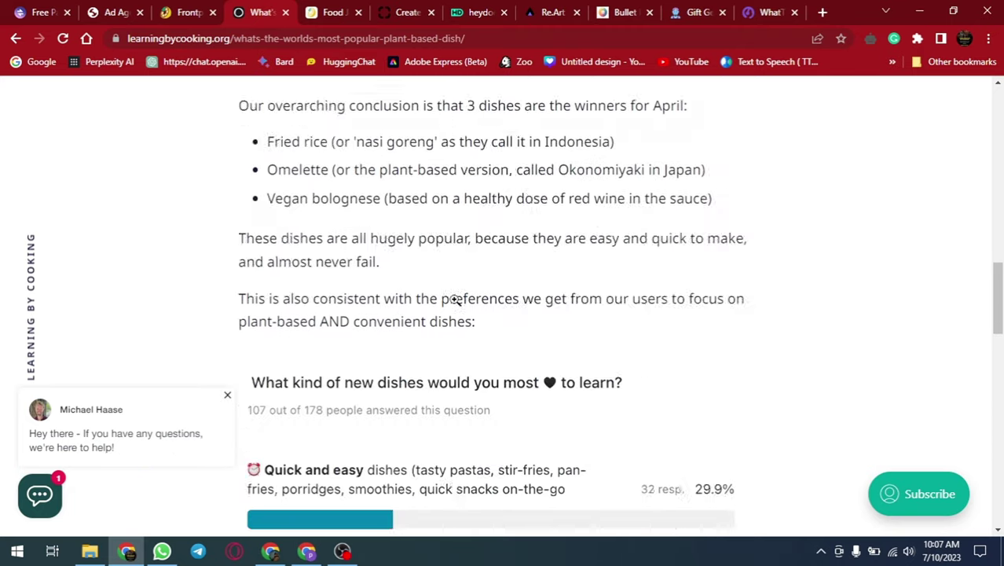
scroll(455, 300, "up", 15)
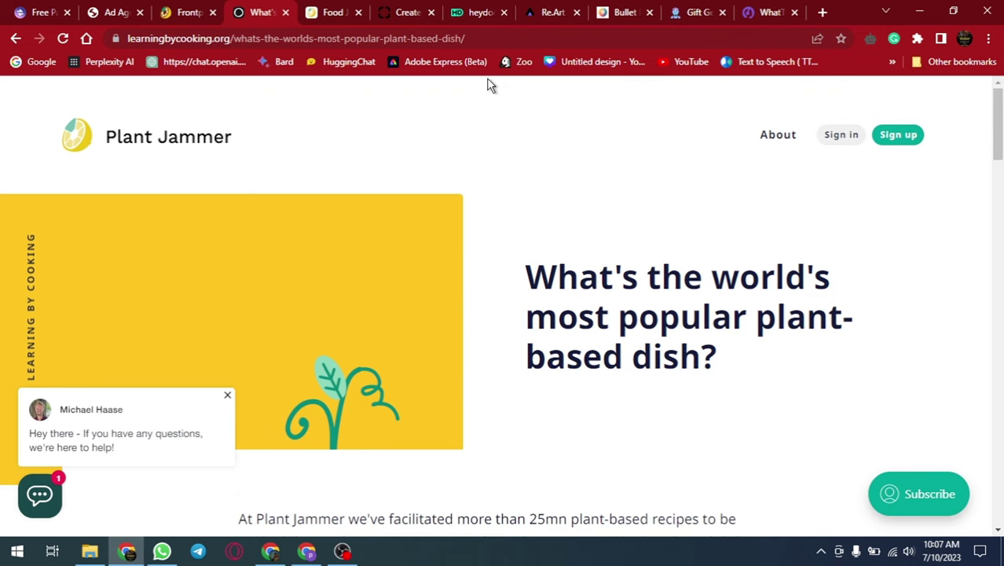
Read the Tastewheel 'formula behind every tasty plant-based recipe' article, then close the Food Jammer preview
left_click(167, 139)
scroll(652, 204, "down", 5)
left_click(827, 189)
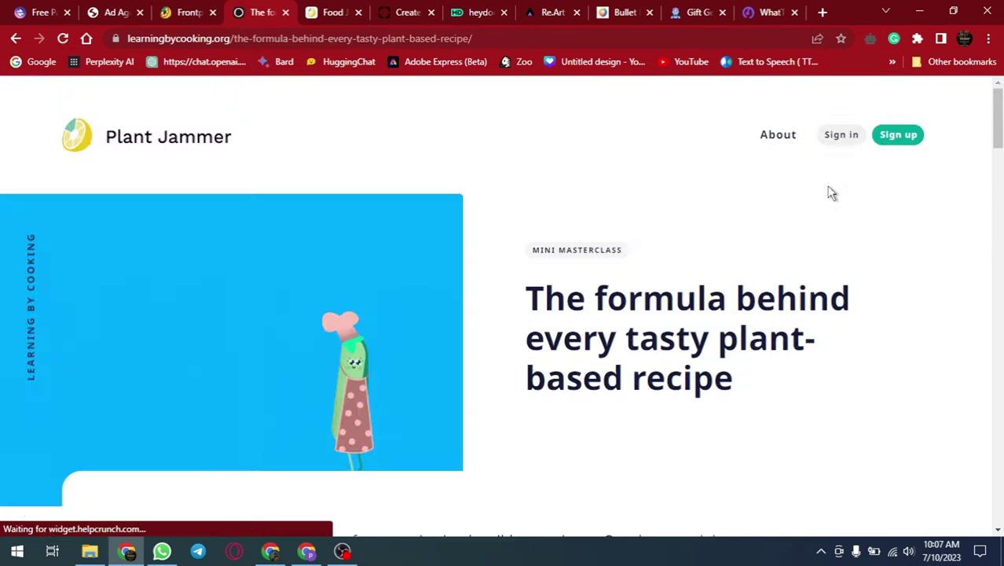
scroll(780, 204, "down", 10)
scroll(666, 212, "down", 5)
scroll(666, 211, "down", 5)
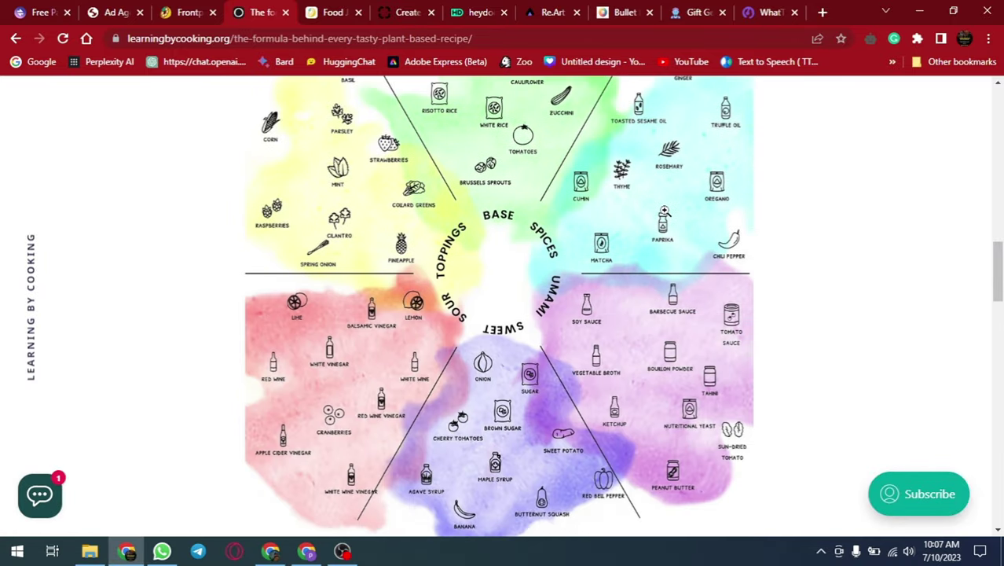
scroll(665, 211, "up", 5)
scroll(666, 211, "down", 15)
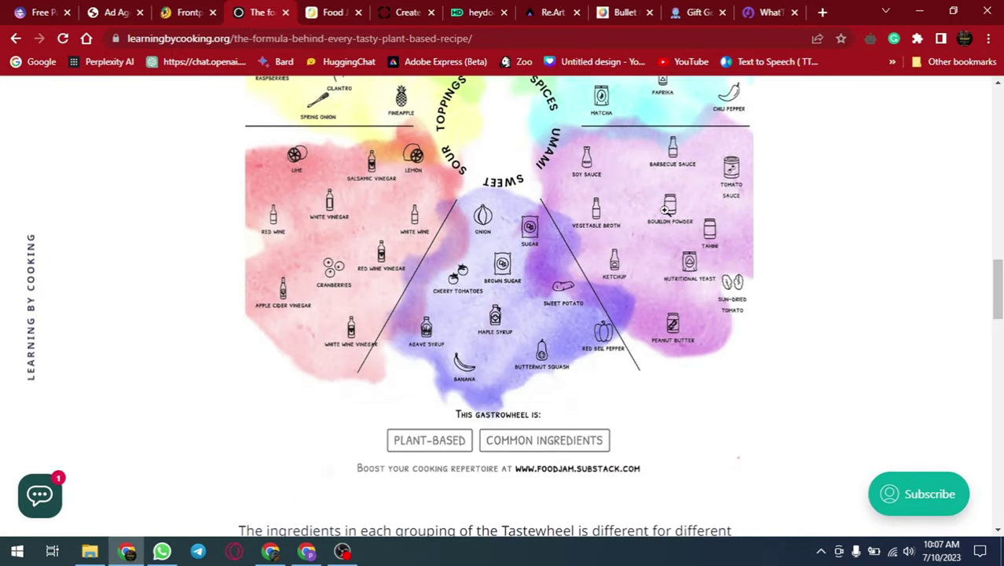
scroll(666, 214, "down", 10)
scroll(666, 217, "up", 20)
left_click(333, 12)
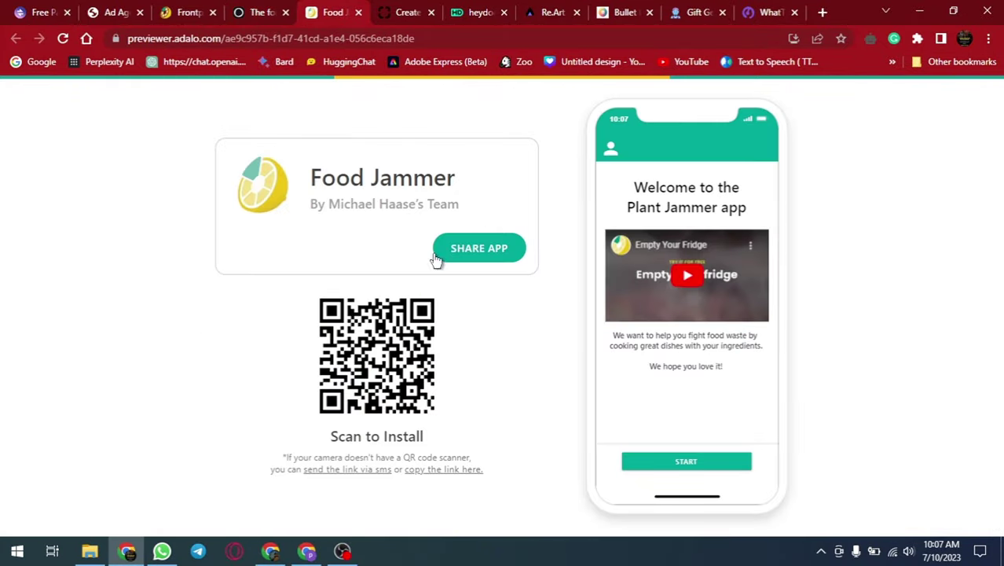
left_click(359, 12)
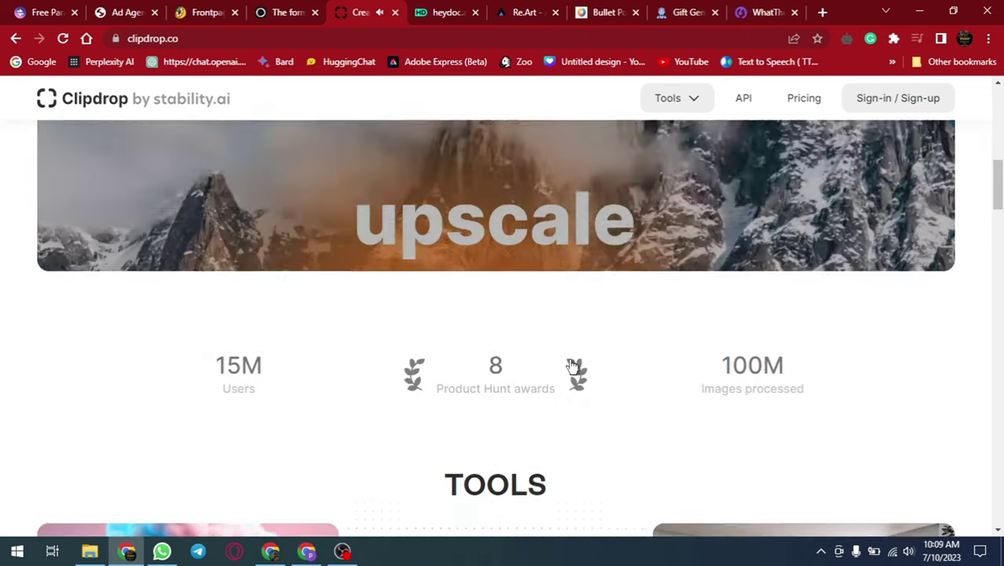
Scroll the Clipdrop TOOLS grid and open the Uncrop card
scroll(571, 363, "down", 4)
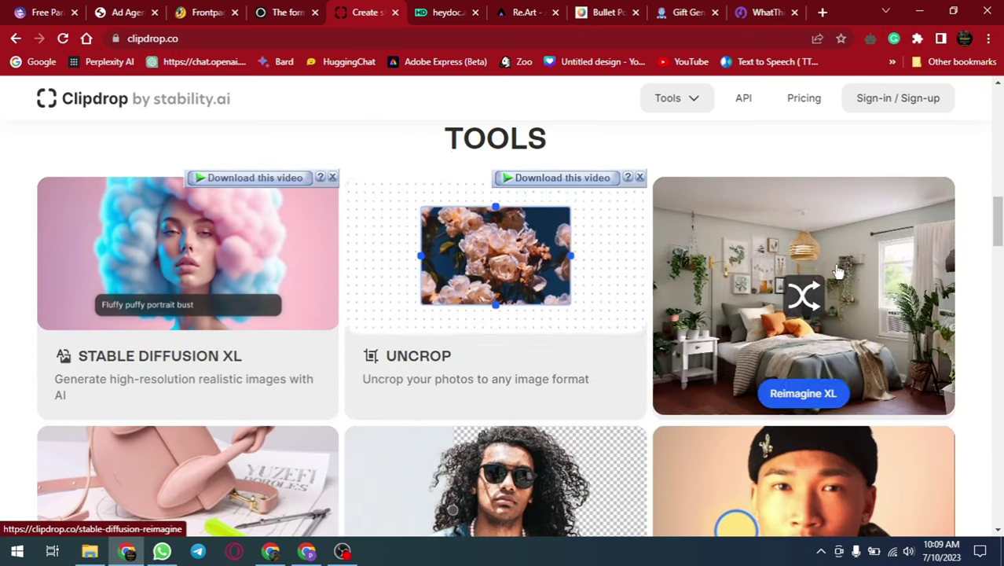
scroll(825, 259, "down", 1)
scroll(858, 258, "down", 2)
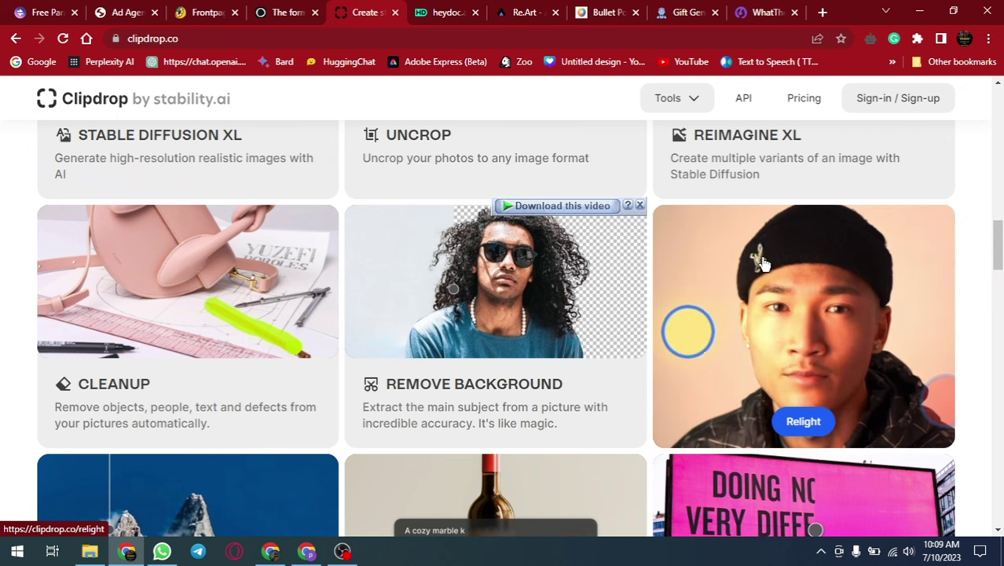
scroll(788, 375, "down", 4)
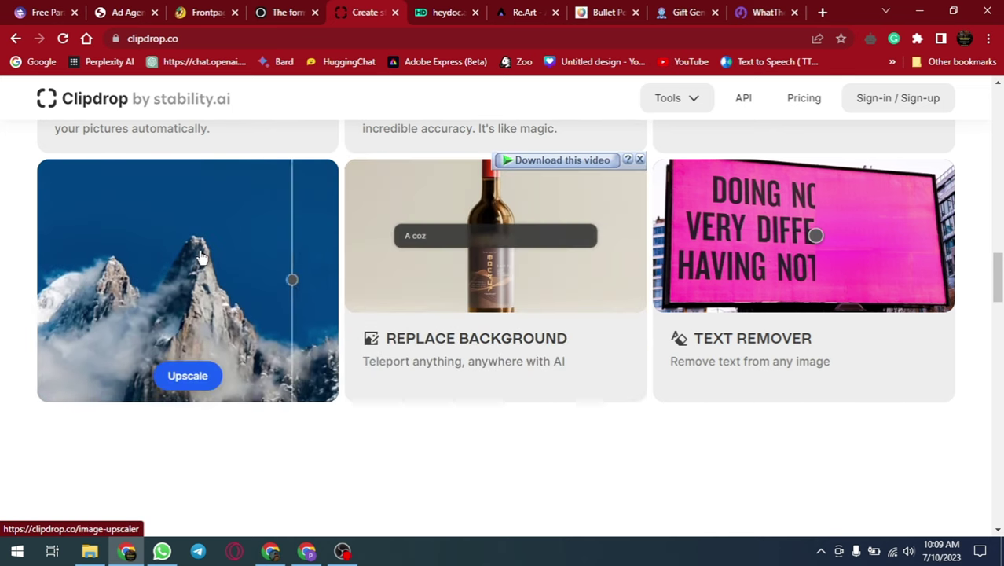
scroll(198, 253, "up", 6)
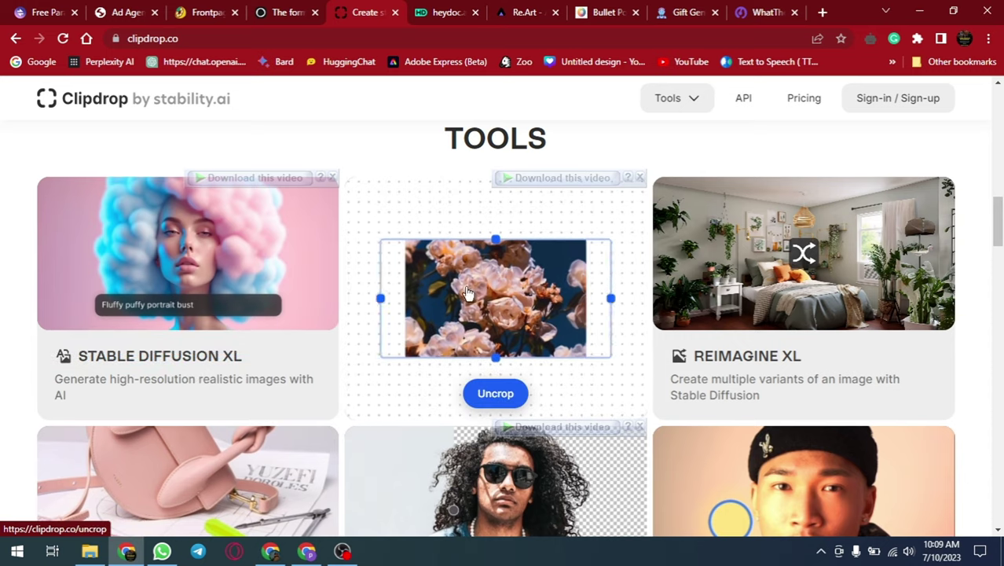
left_click(470, 260)
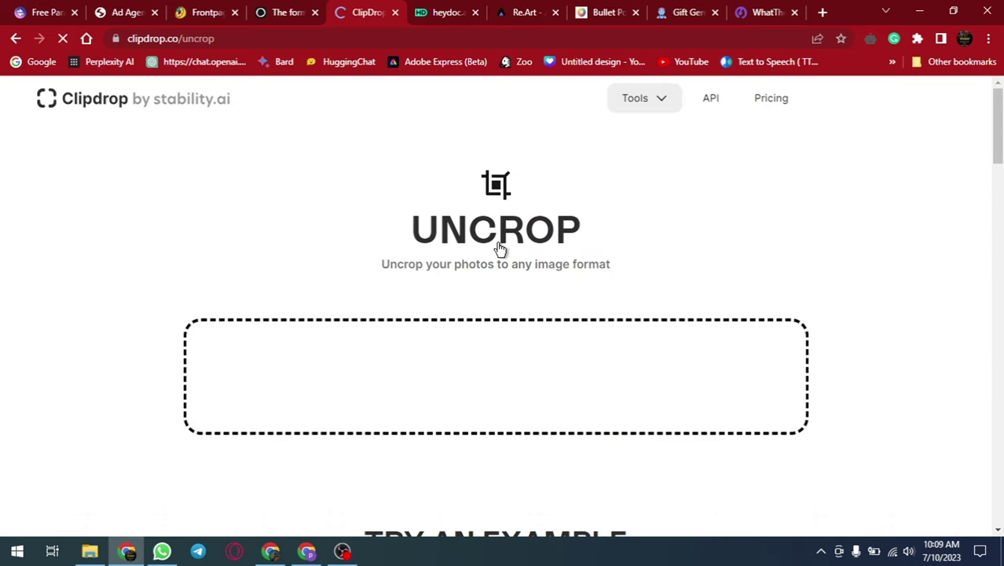
scroll(498, 338, "down", 2)
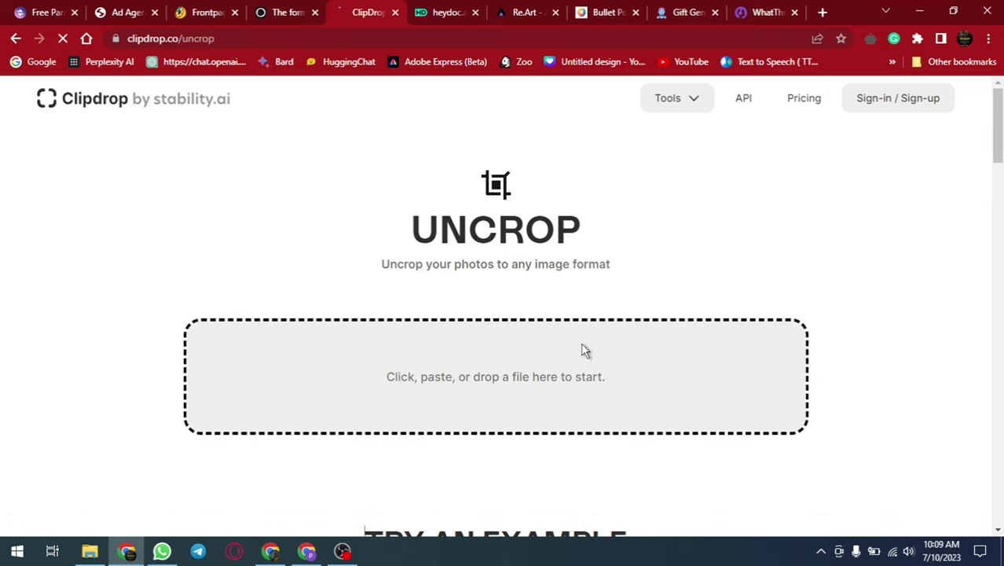
Upload the nightclub portrait from Downloads and uncrop it onto a 993×576 canvas
left_click(496, 328)
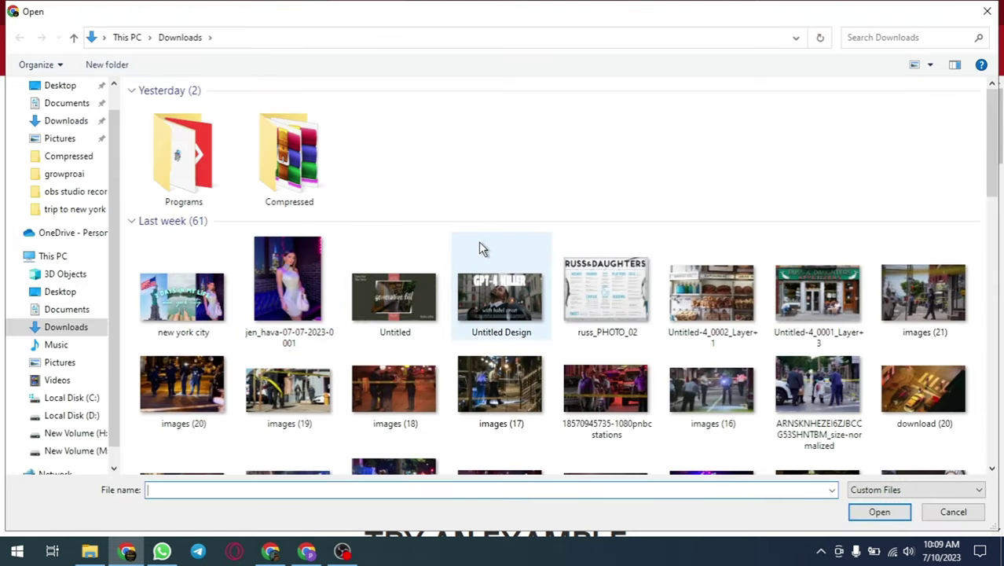
left_click(289, 283)
left_click(880, 512)
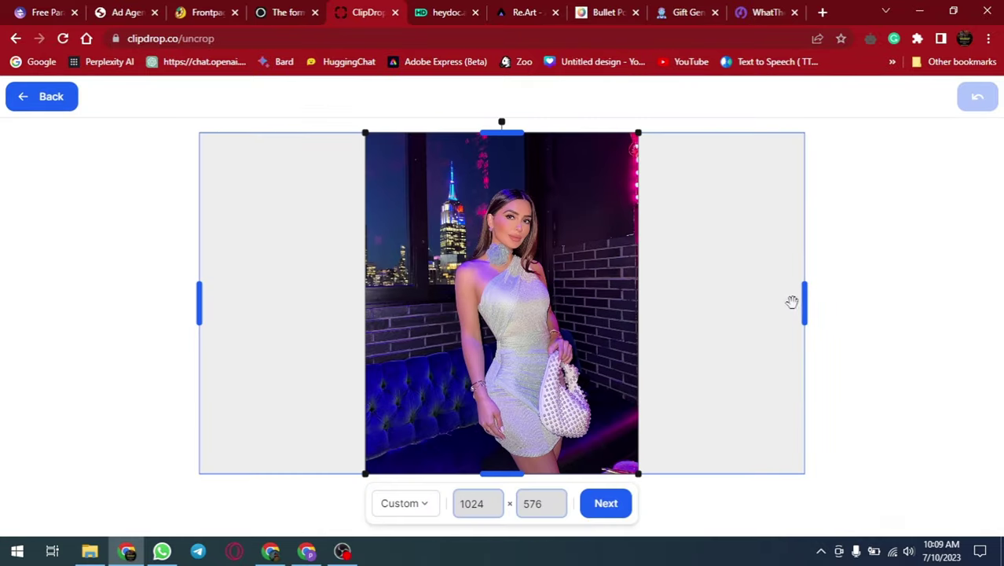
left_click_drag(803, 302, 684, 287)
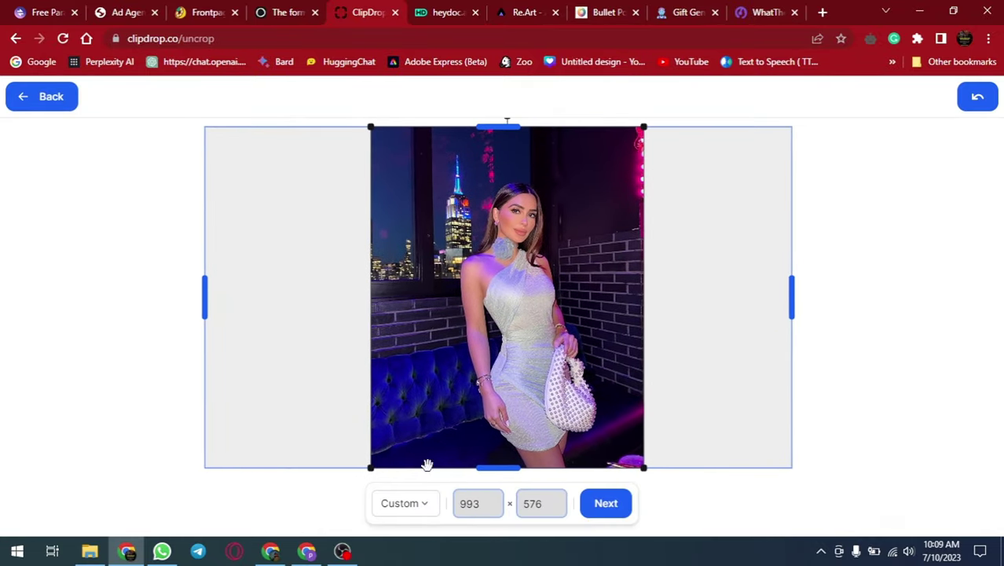
left_click(616, 505)
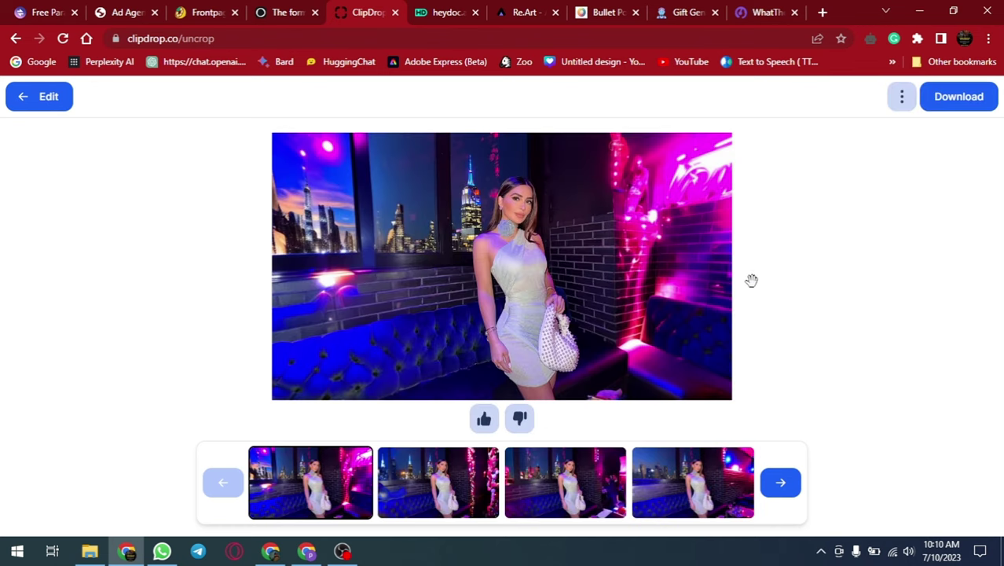
View the second, third and fourth generated uncrop versions
left_click(427, 485)
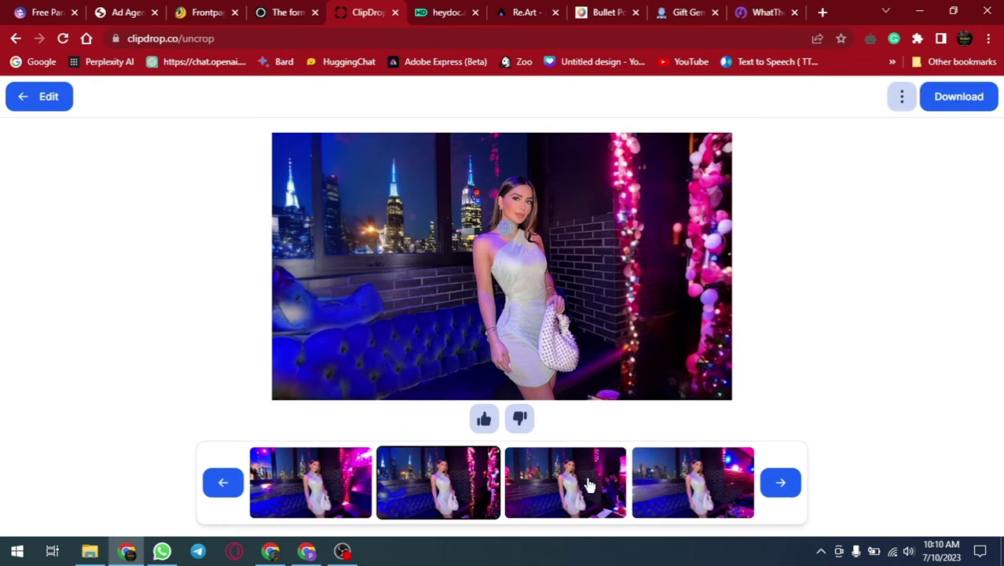
left_click(588, 486)
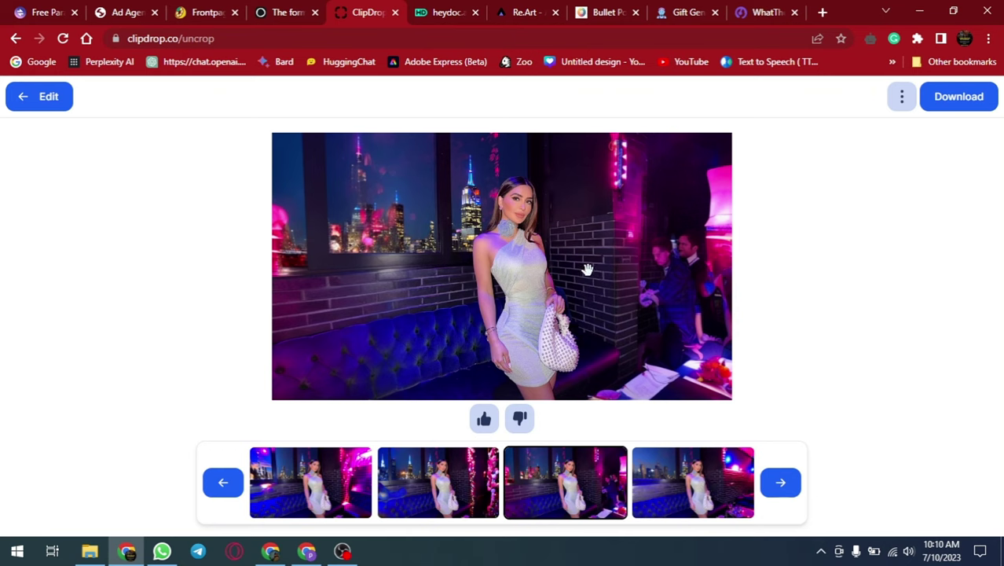
left_click(710, 496)
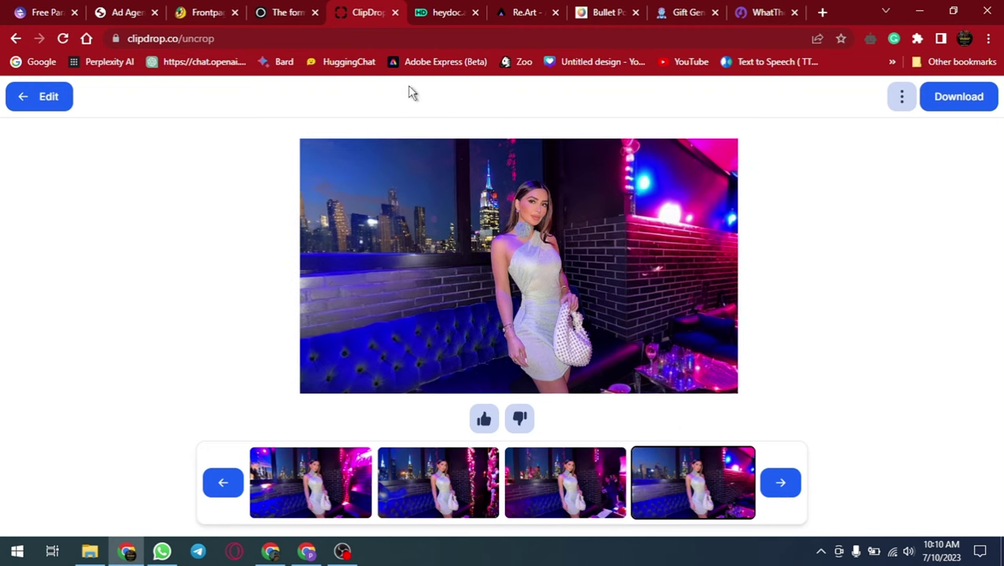
On heydoc.ai, choose 'Talk now for free' and start the HeyDoc chat through WhatsApp
left_click(458, 22)
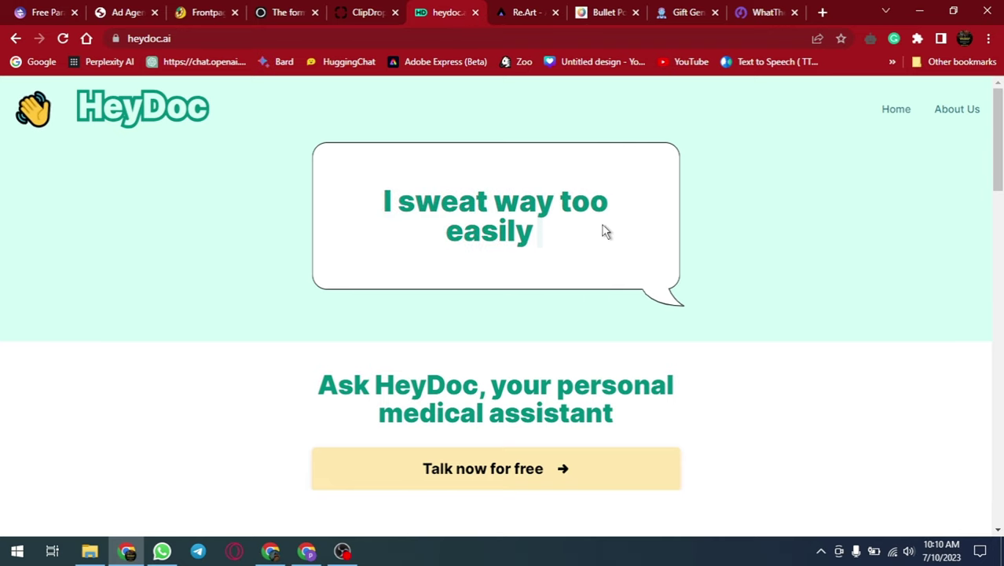
scroll(607, 251, "down", 1)
left_click(529, 404)
scroll(566, 250, "down", 4)
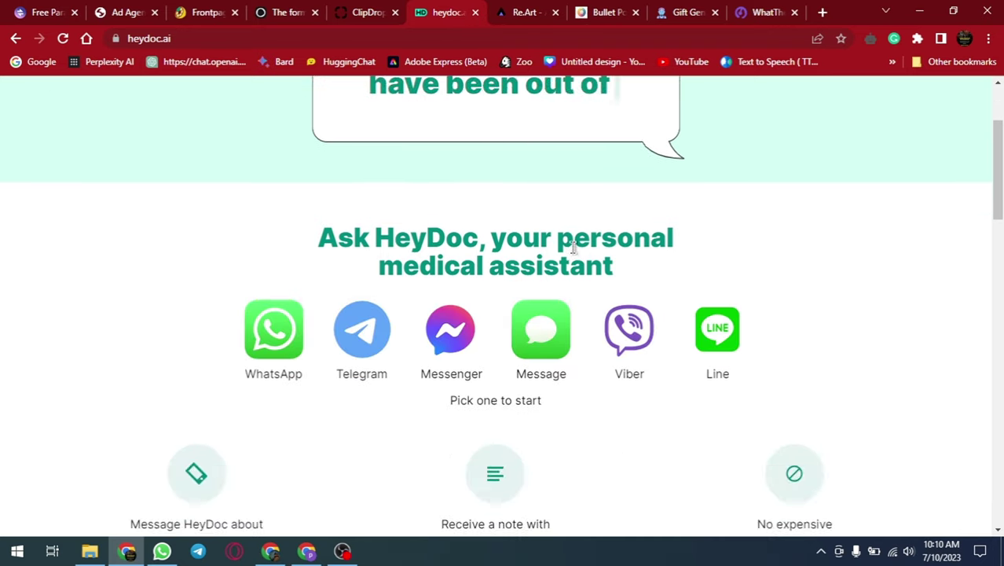
scroll(572, 253, "up", 5)
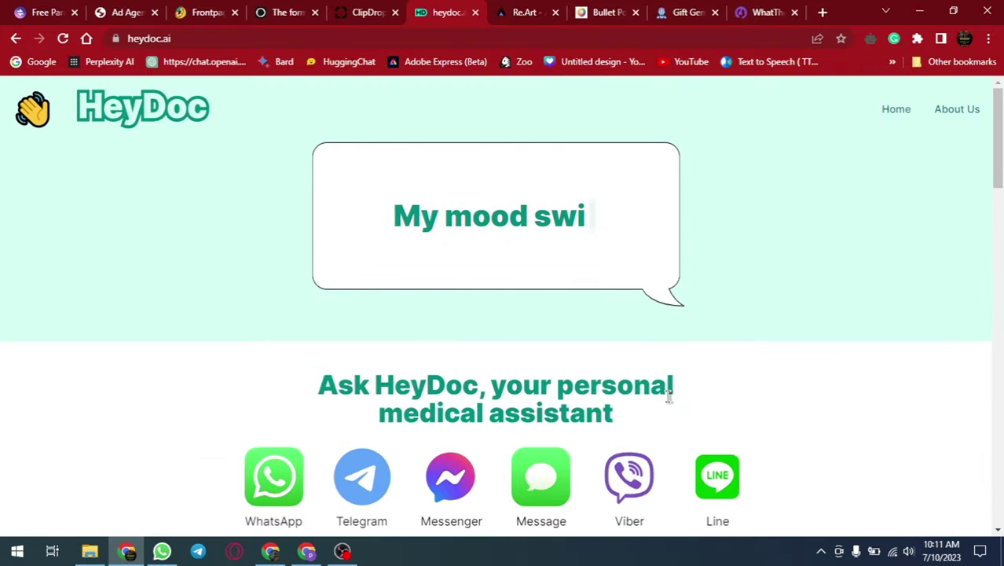
scroll(668, 395, "down", 6)
scroll(578, 341, "up", 6)
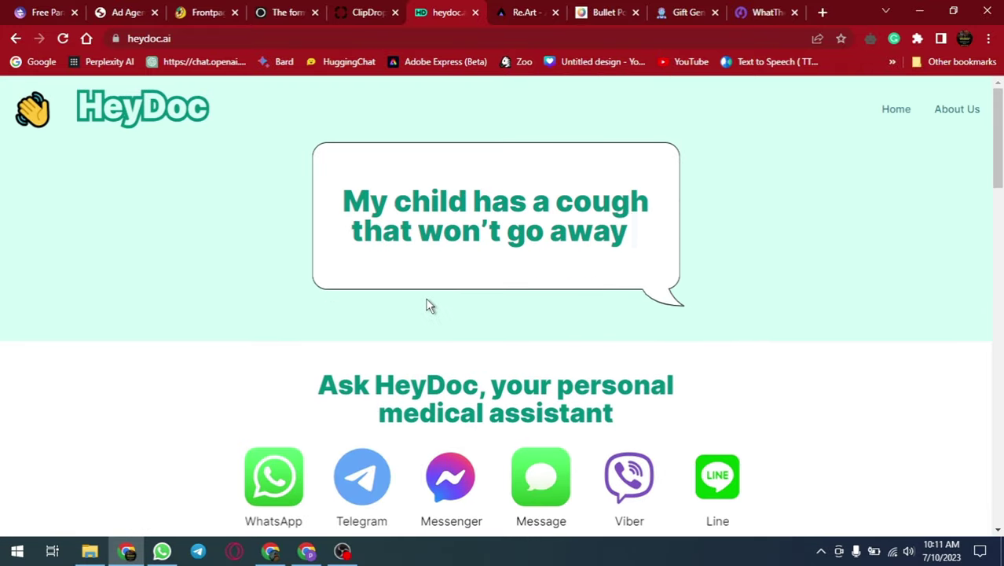
scroll(428, 305, "down", 9)
scroll(543, 291, "down", 10)
left_click(513, 195)
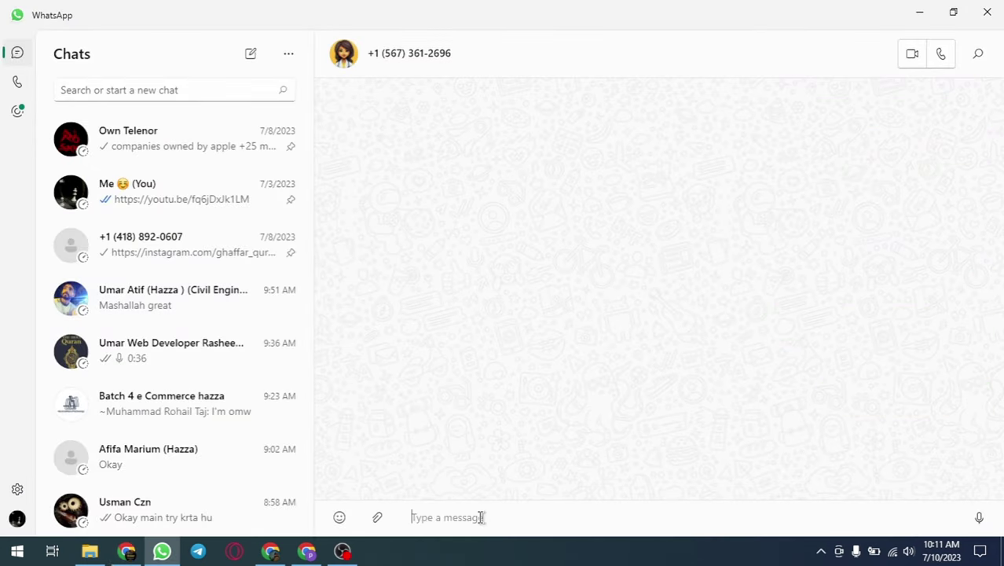
Tell HeyDoc 'I have a headache' and reply 'yes' to accept its terms
type("hell0")
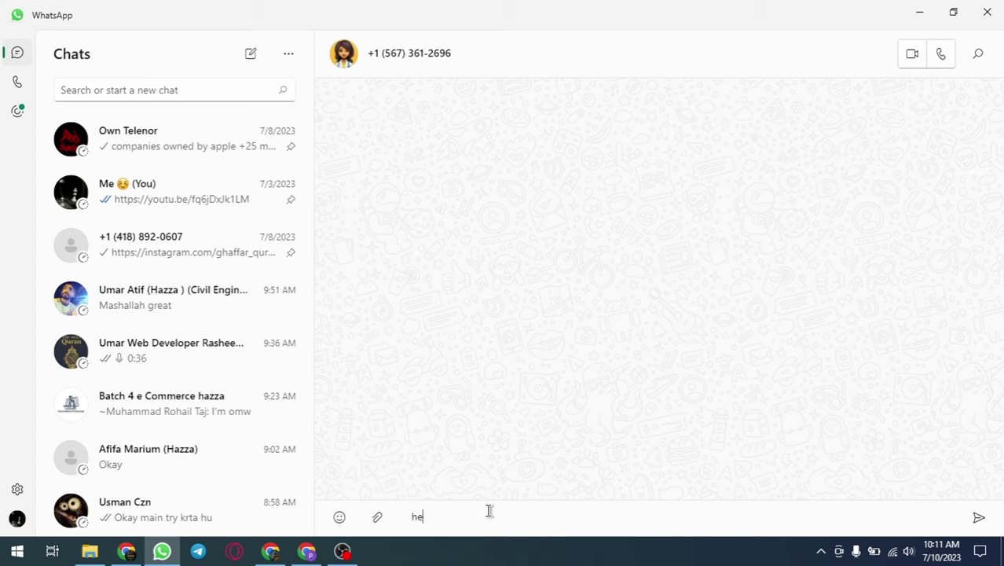
key("BackSpace")
key("BackSpace")
type("I have a headache")
key("Return")
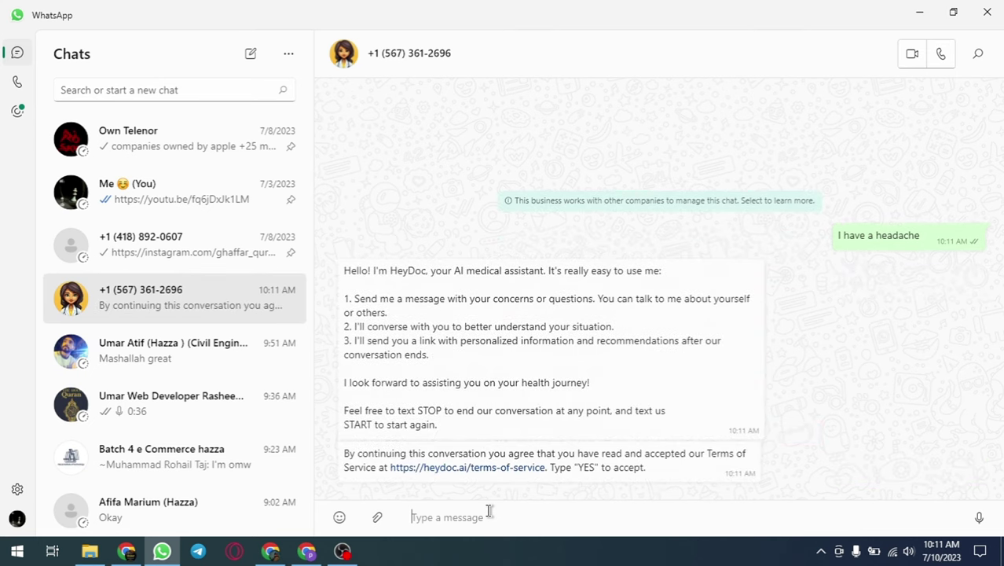
type("yes")
key("Return")
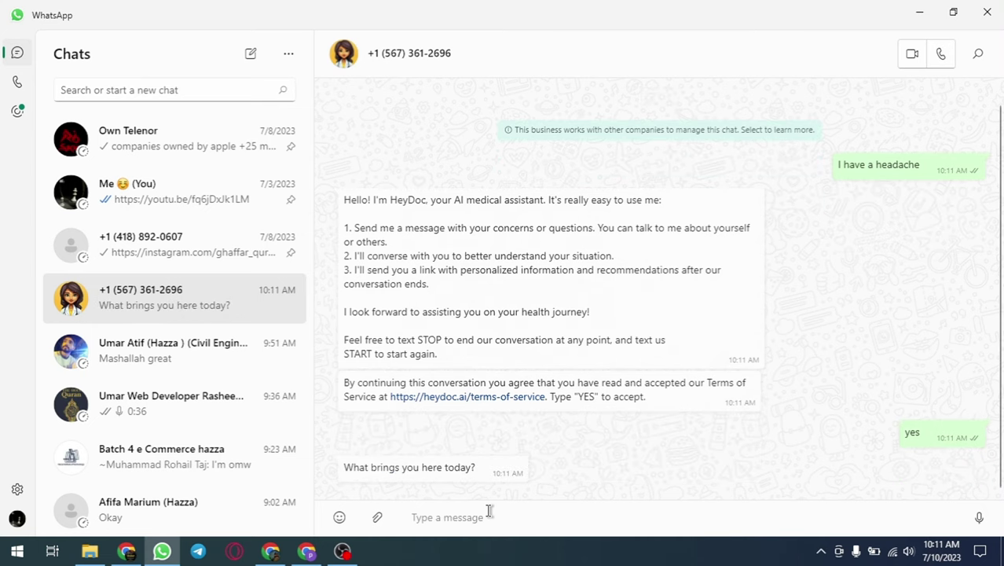
type("j have a hea")
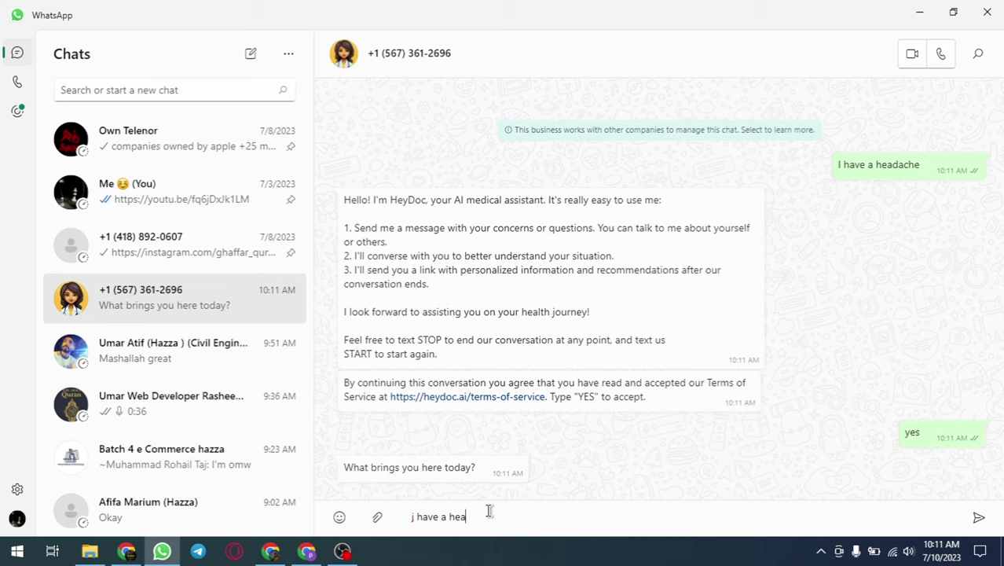
type("dache")
key("Return")
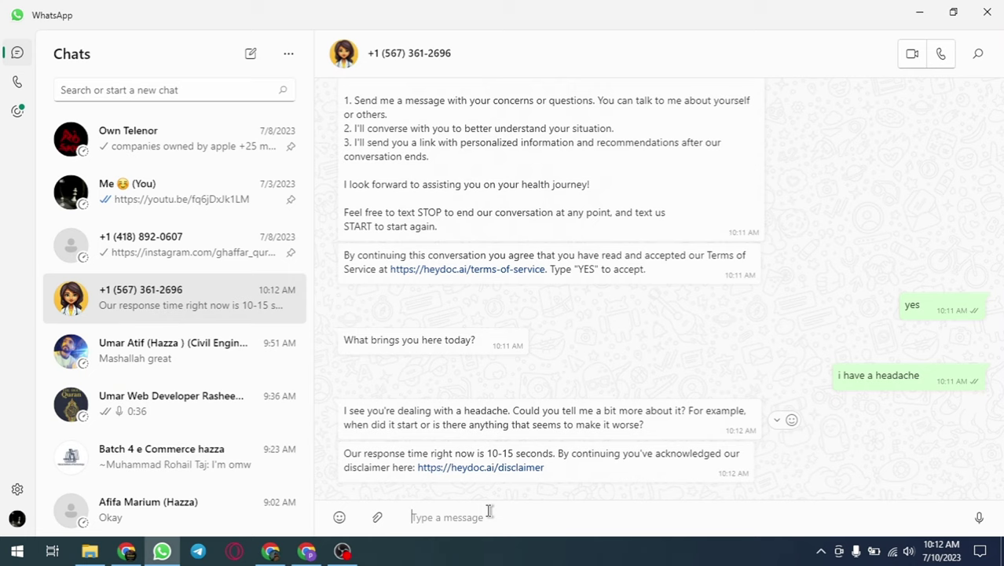
Send the bot a message saying you ate too much yesterday and feel dizzy with a headache
type("j")
key("BackSpace")
type("j ate too m")
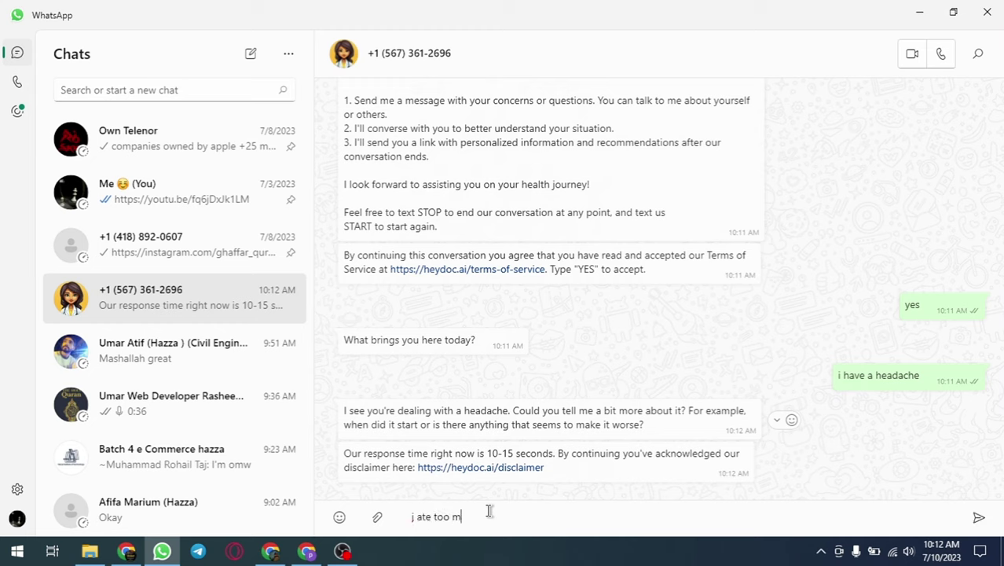
key("BackSpace")
key("BackSpace")
key("BackSpace")
key("BackSpace")
key("BackSpace")
key("BackSpace")
key("BackSpace")
key("BackSpace")
key("BackSpace")
key("BackSpace")
key("BackSpace")
type("j ate")
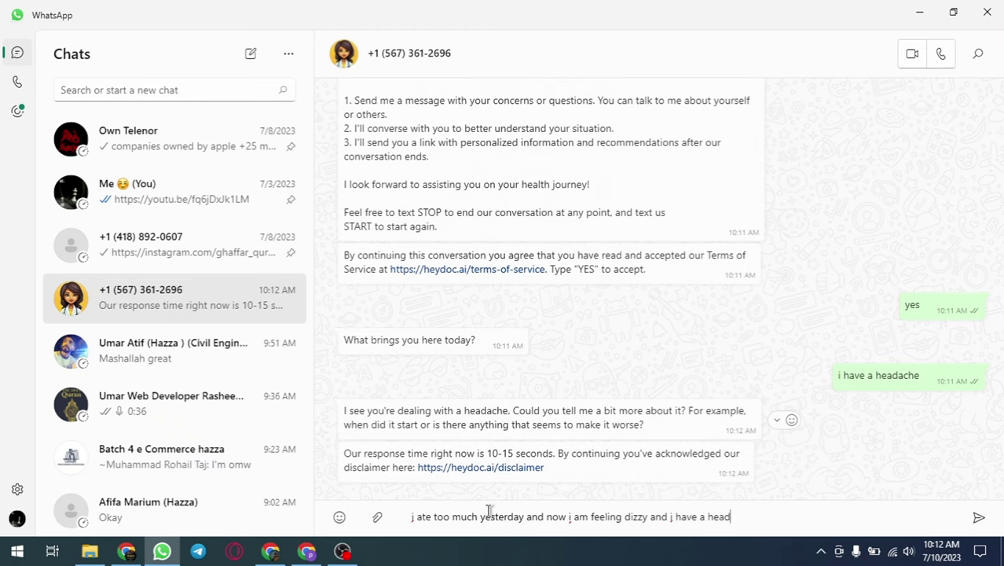
type("ache")
key("Return")
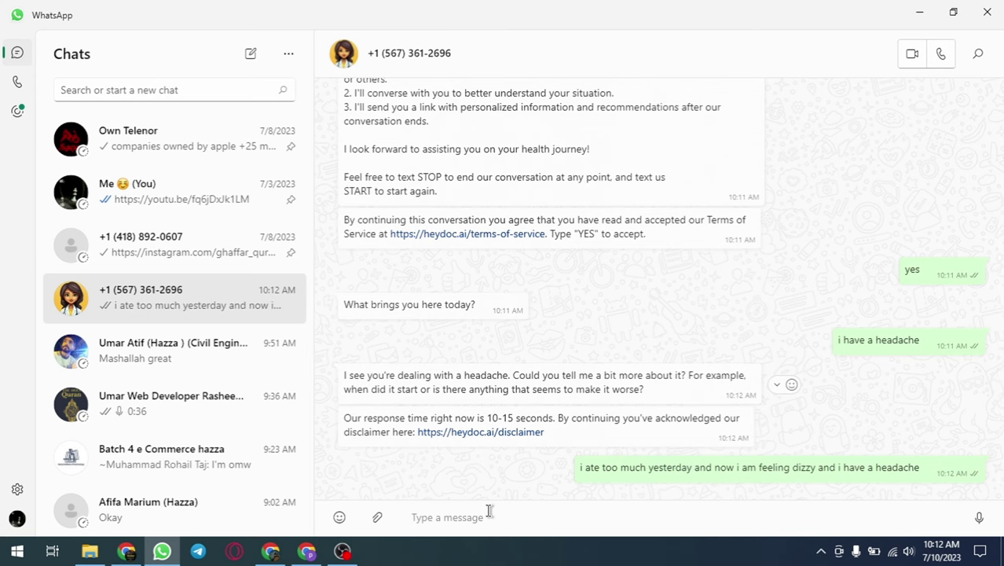
Erase the unfinished 'do you think o' follow-up draft
type("do you think o")
key("ctrl+a")
key("BackSpace")
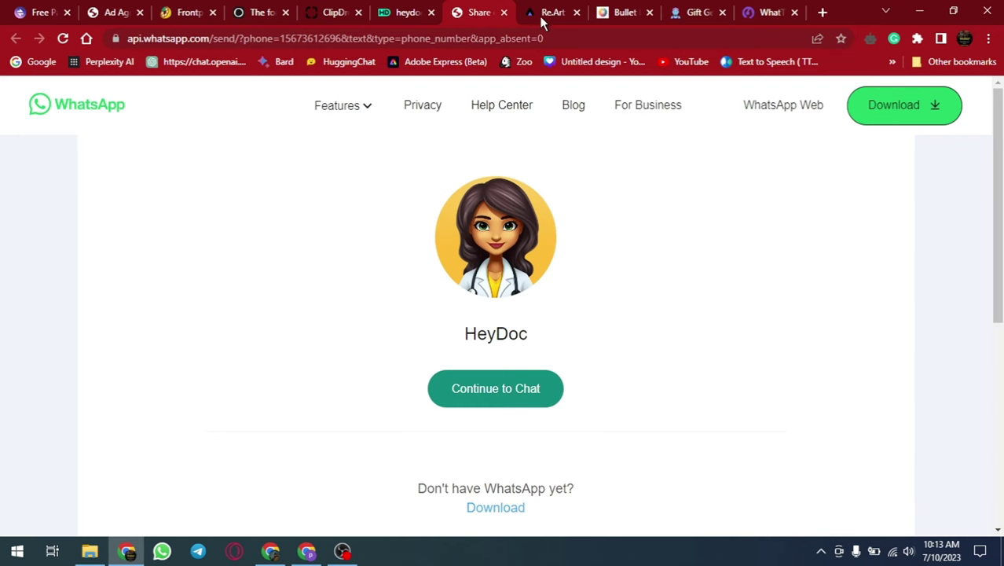
Enter the Re.Art prompt 'a cat with red glasses', removing the leading 'i want'
left_click(550, 12)
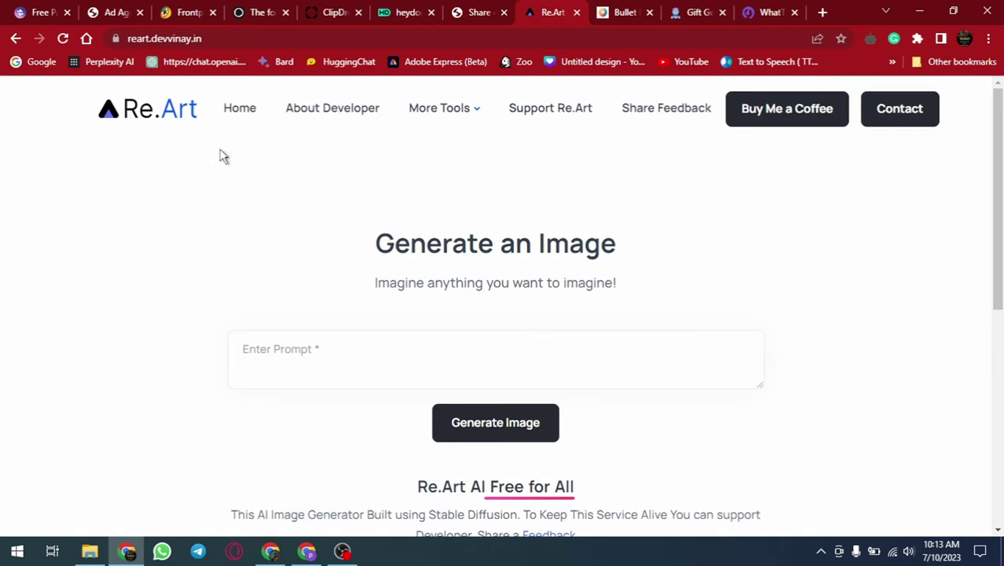
scroll(374, 271, "down", 5)
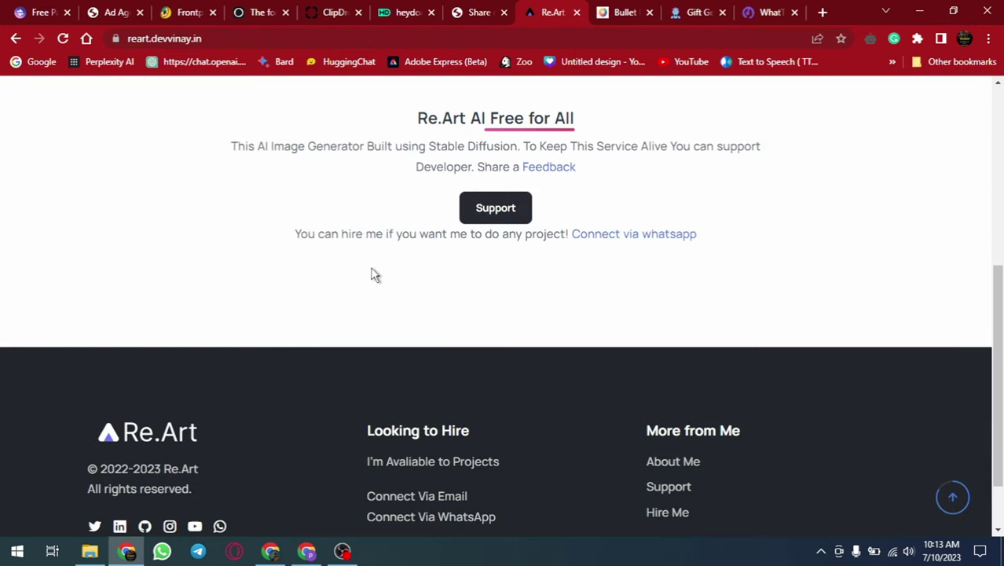
scroll(374, 273, "up", 5)
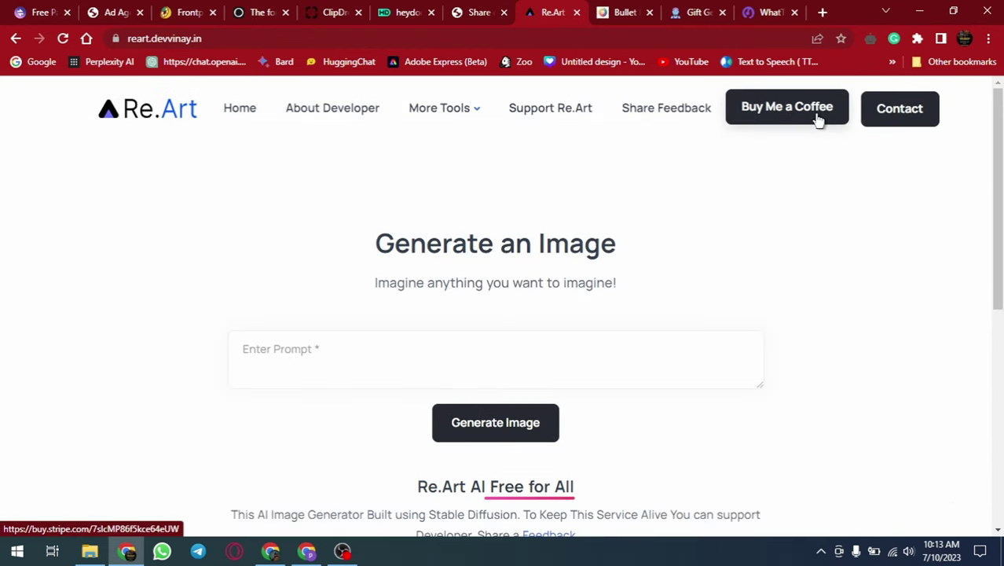
left_click(407, 356)
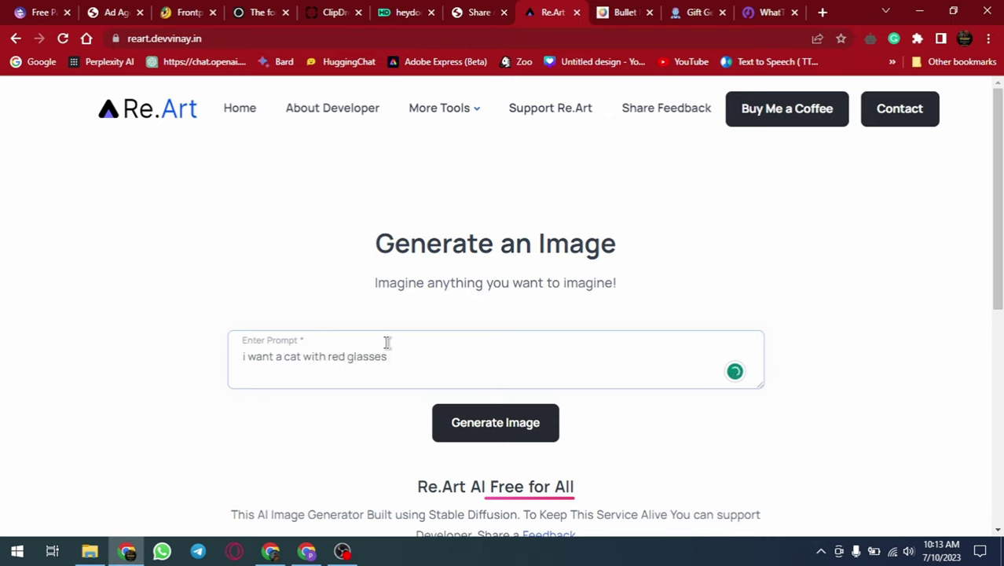
left_click_drag(277, 356, 160, 368)
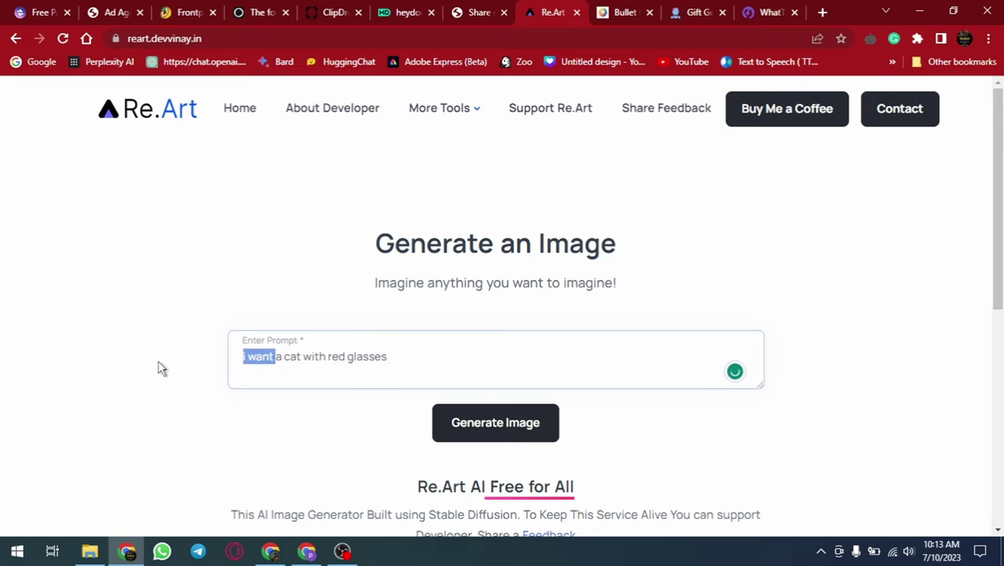
key("BackSpace")
Generate the image, which returns a PHP array-offset warning instead
left_click(538, 422)
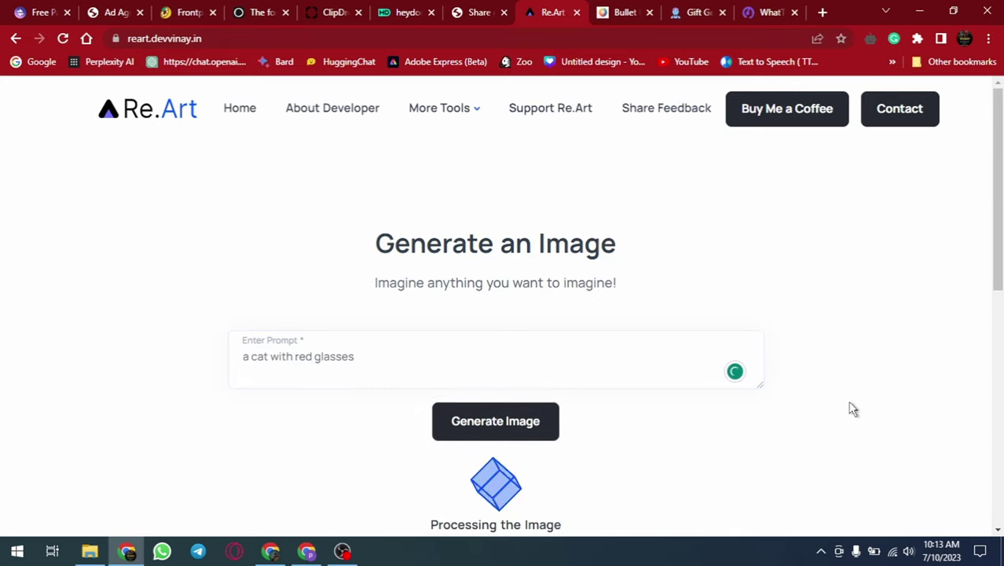
scroll(898, 371, "down", 2)
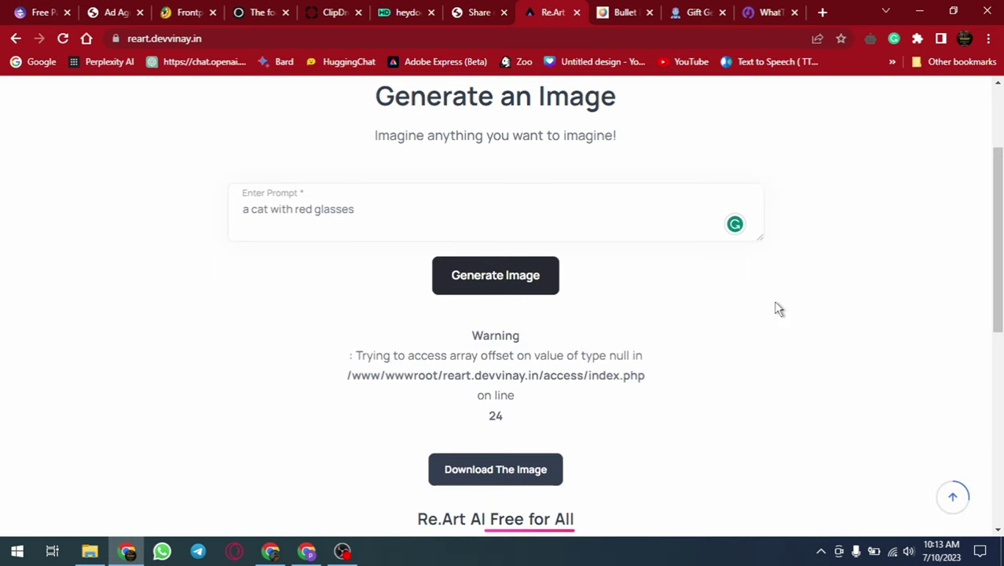
scroll(700, 312, "down", 3)
scroll(692, 312, "up", 2)
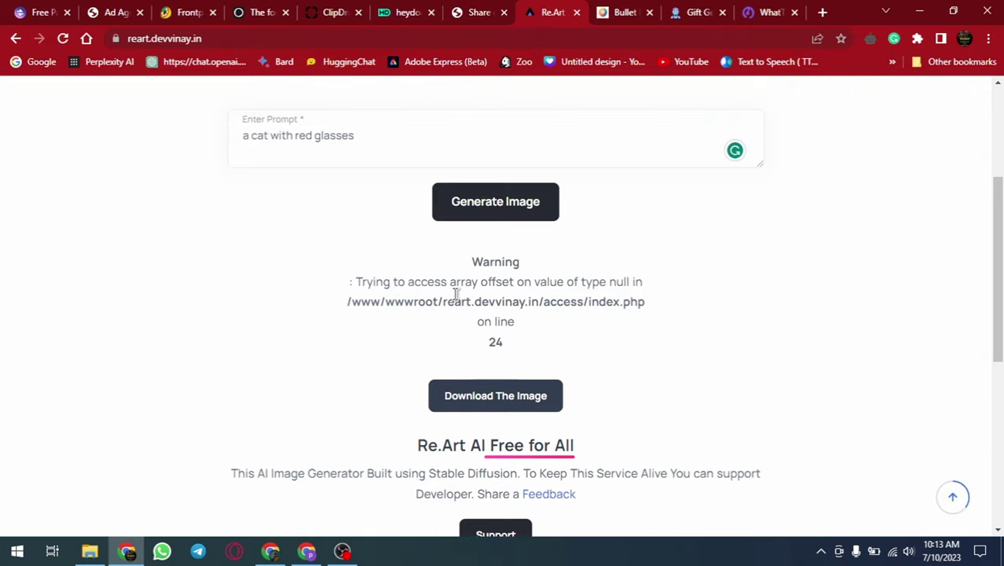
Regenerate the cat image and download the resulting orange-cat-with-glasses PNG
left_click(486, 217)
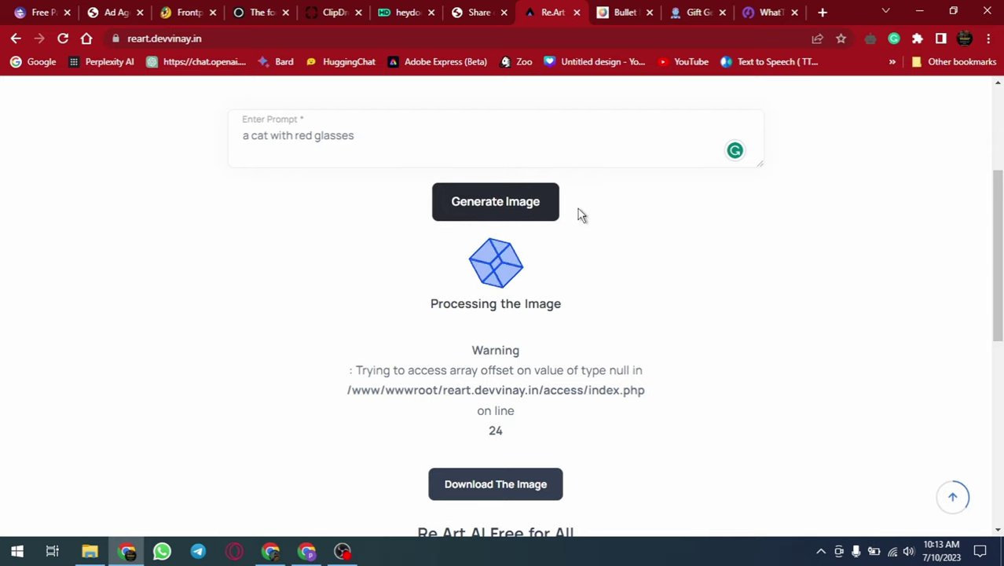
scroll(582, 215, "up", 2)
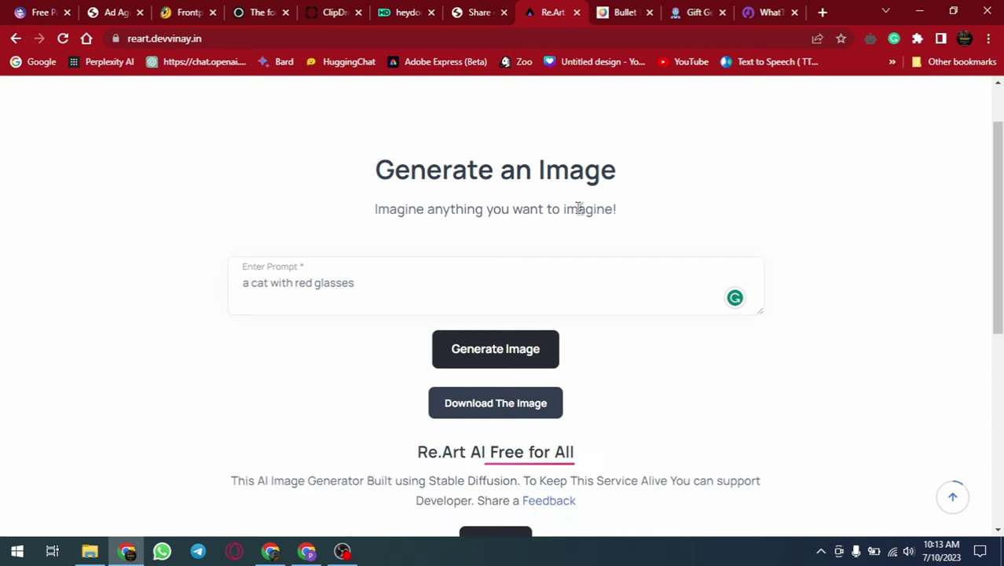
left_click(507, 410)
scroll(688, 295, "down", 4)
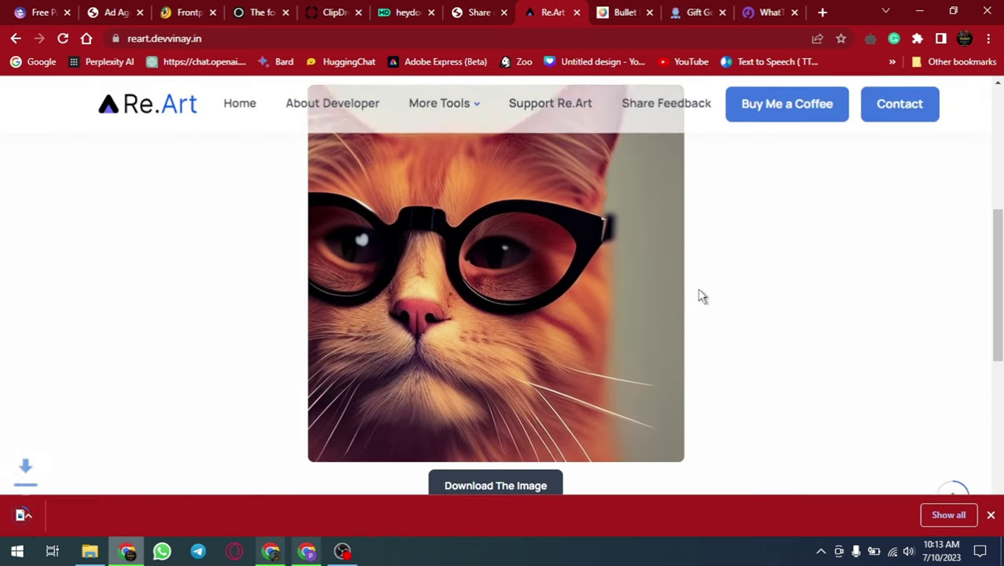
scroll(569, 289, "up", 1)
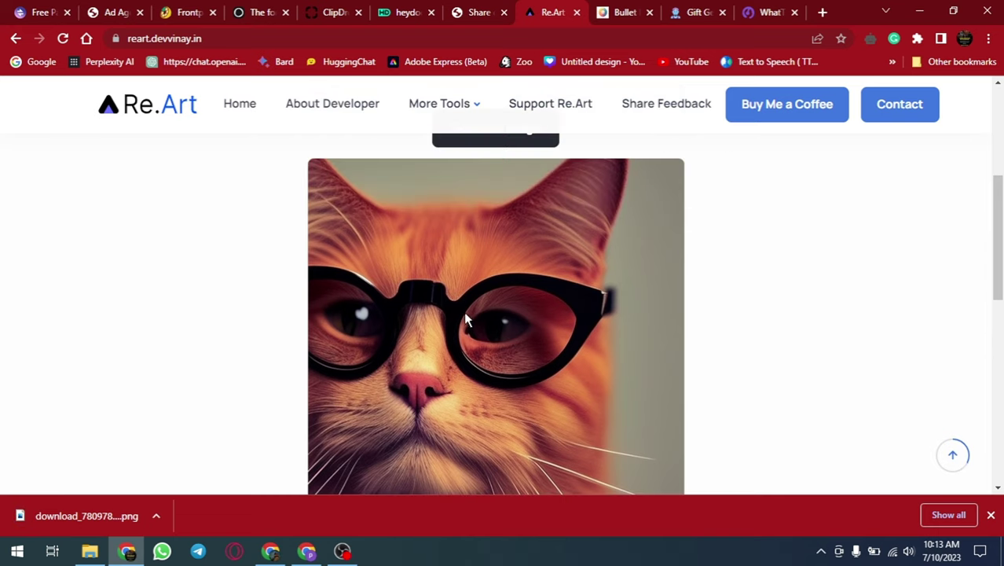
scroll(502, 317, "up", 3)
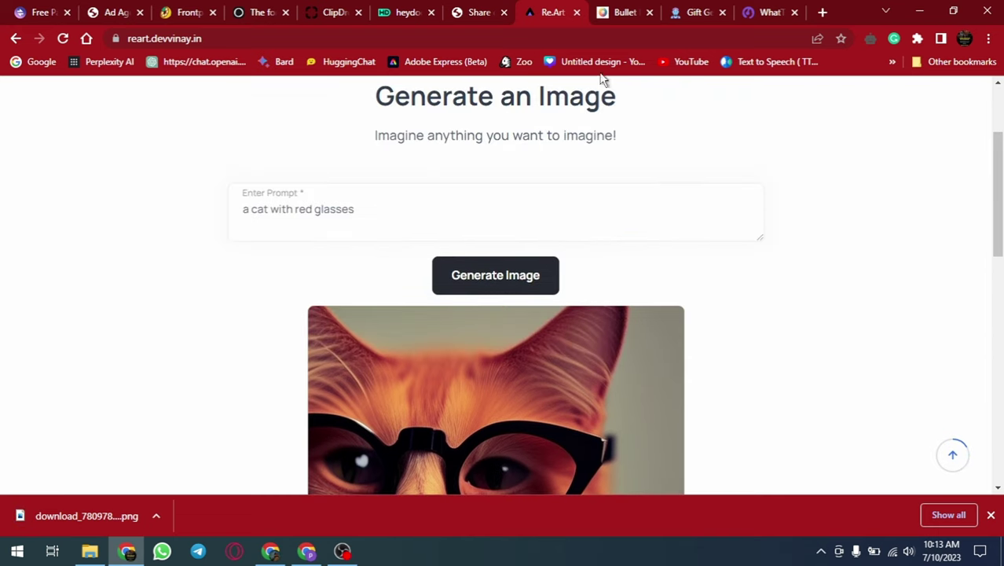
Search Bullet Points for 'russia ukraine war' news
left_click(642, 12)
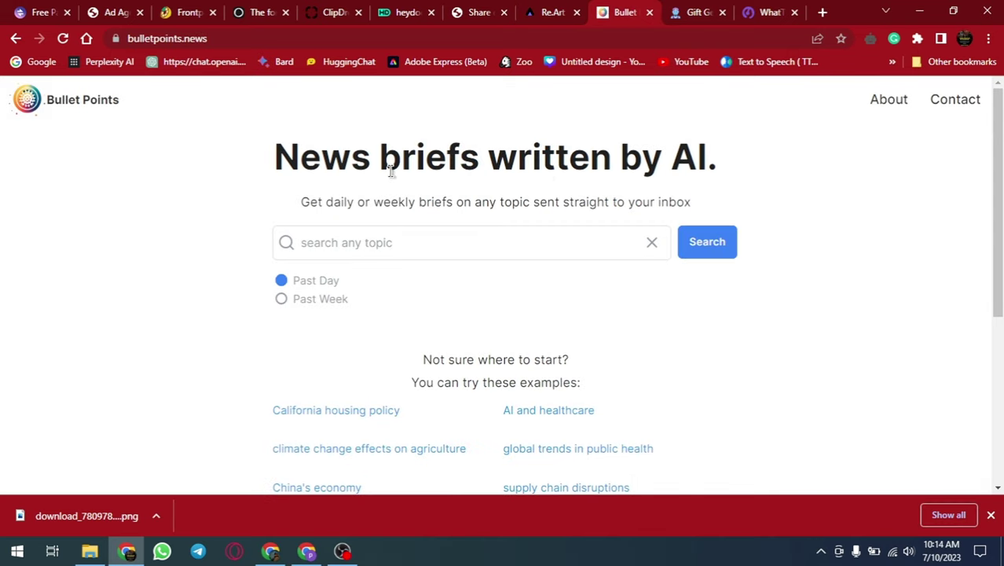
scroll(459, 272, "down", 2)
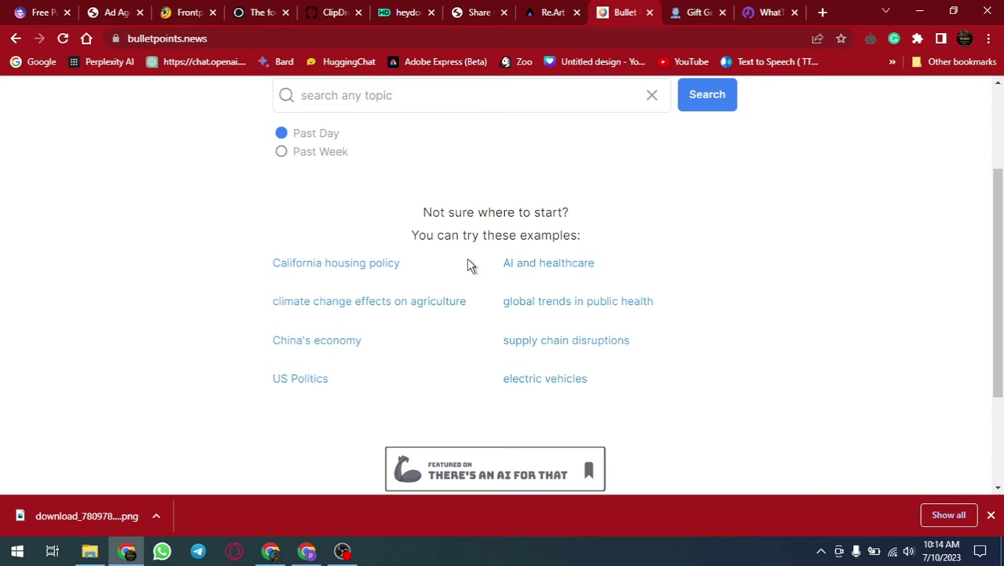
scroll(468, 266, "up", 2)
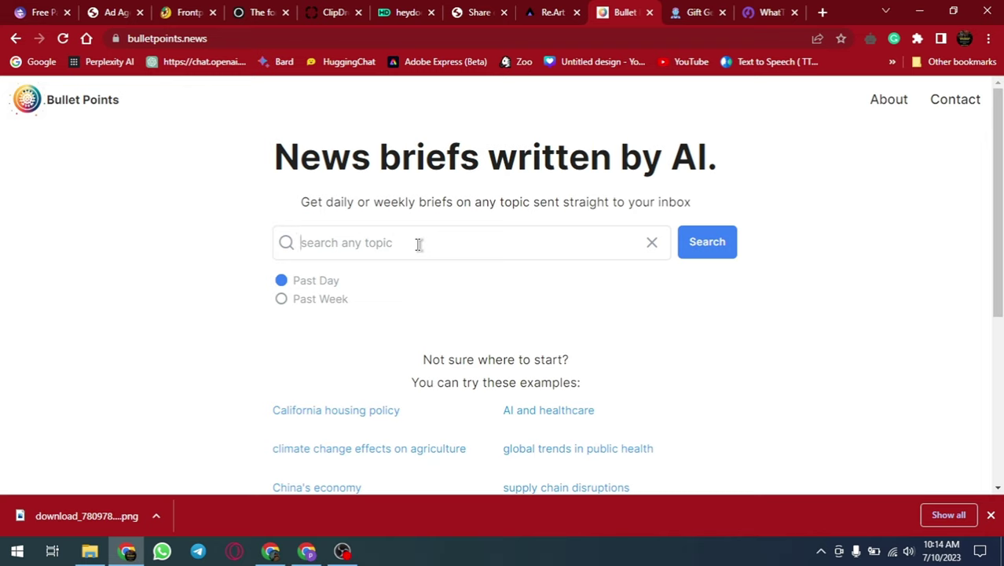
type("russia")
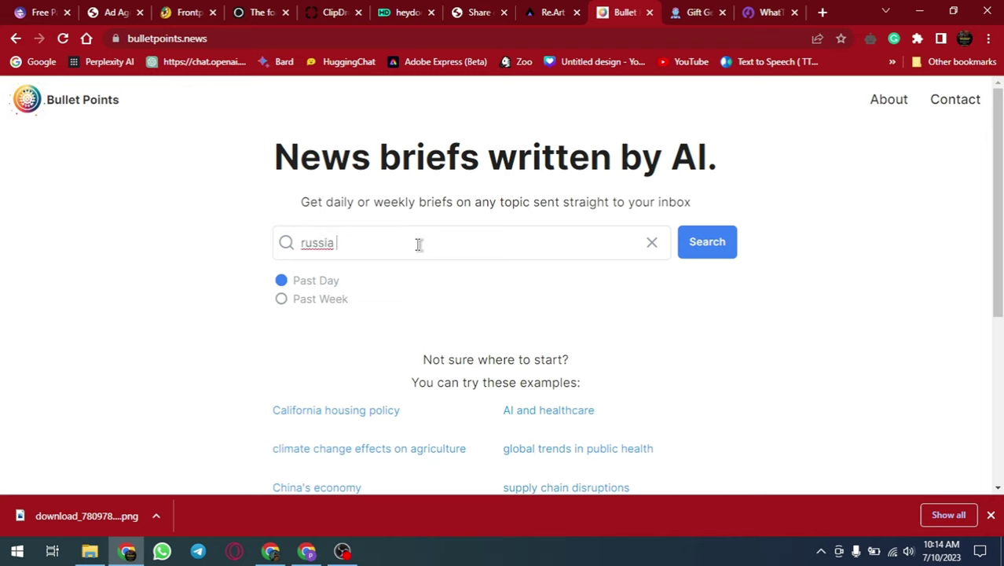
type(" ukraine war")
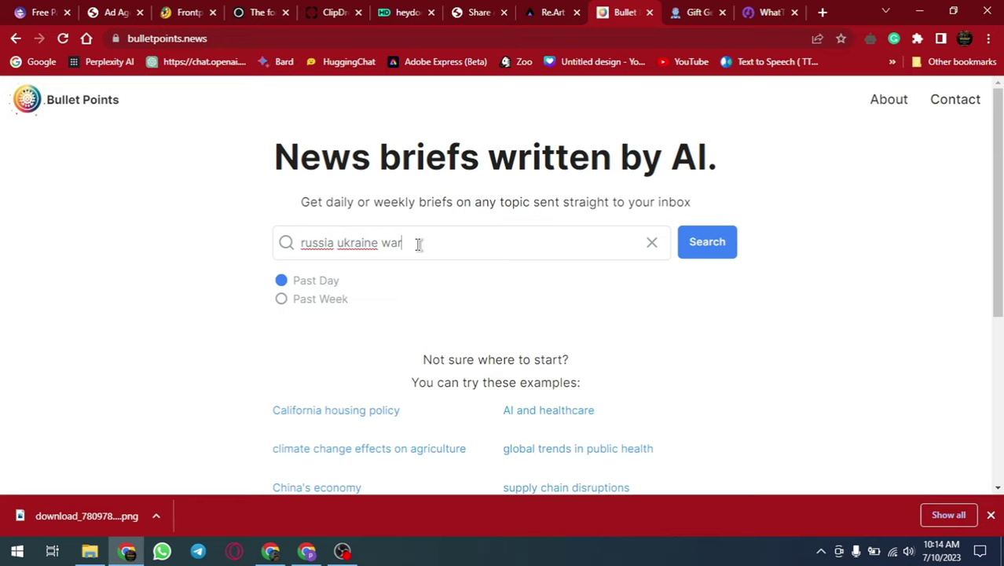
key("Return")
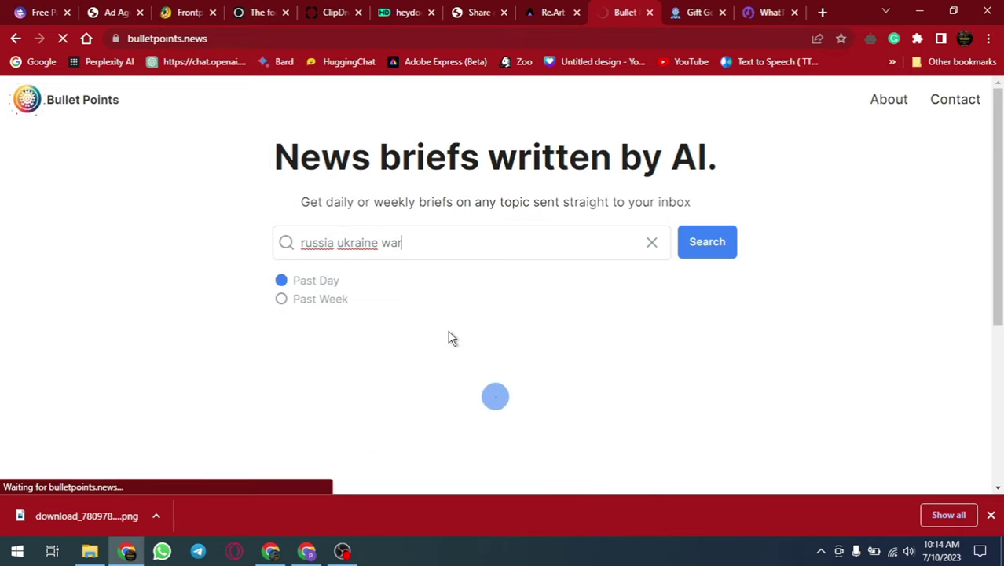
Read through the past-day brief, including Klitschko's Kyiv casualty report and Zelensky's 500th-day remarks
scroll(526, 330, "down", 2)
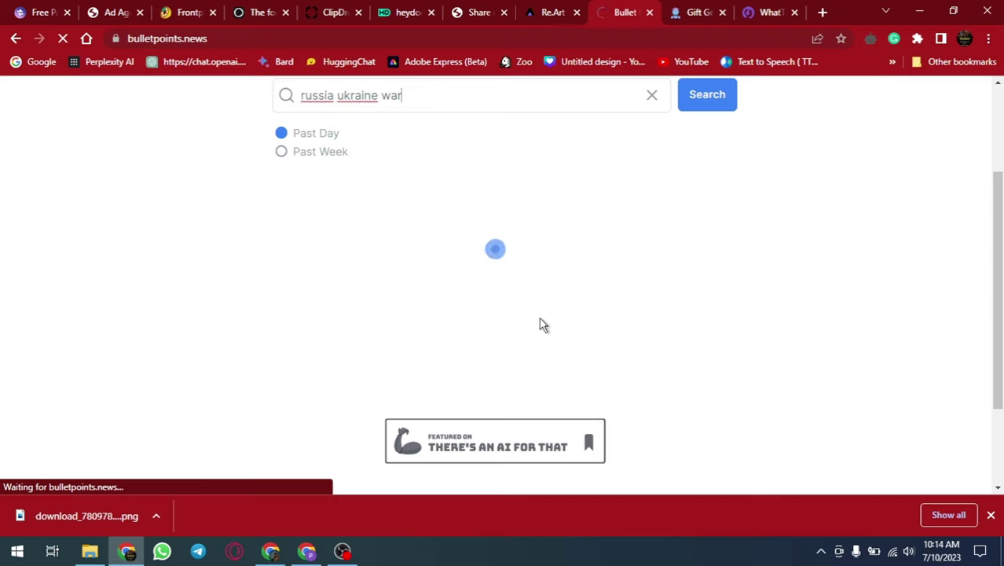
scroll(338, 173, "up", 1)
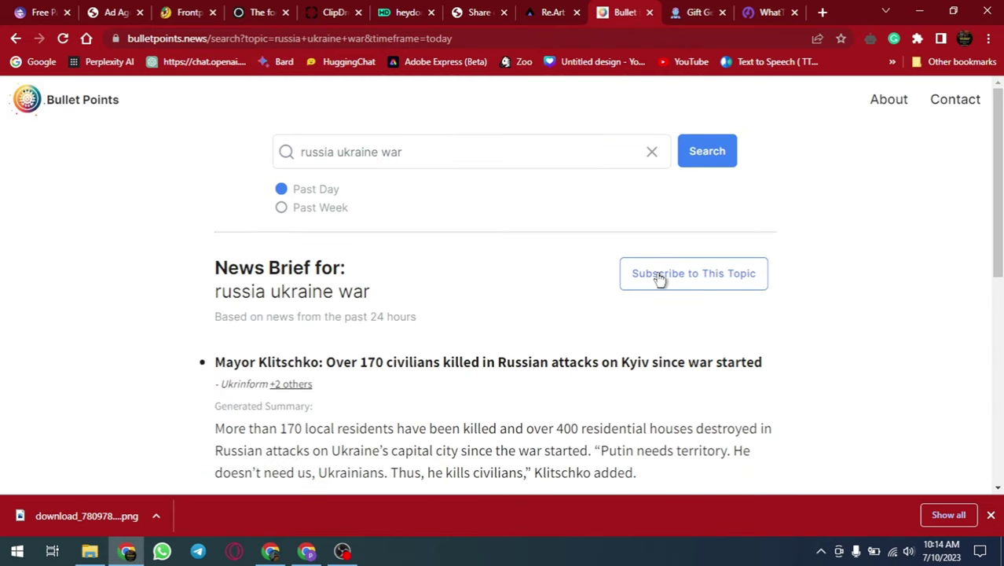
scroll(464, 314, "down", 1)
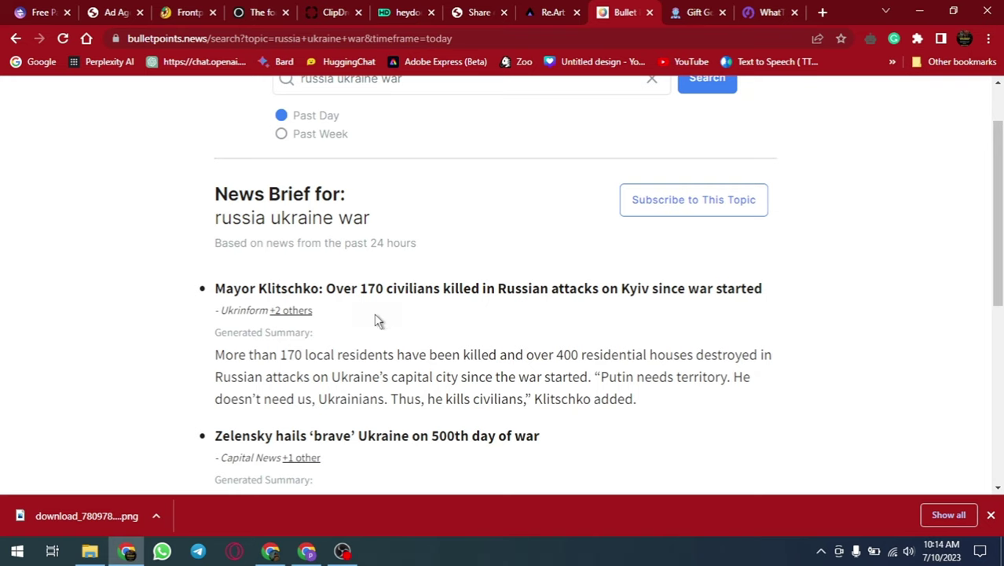
scroll(385, 318, "down", 1)
scroll(400, 305, "down", 4)
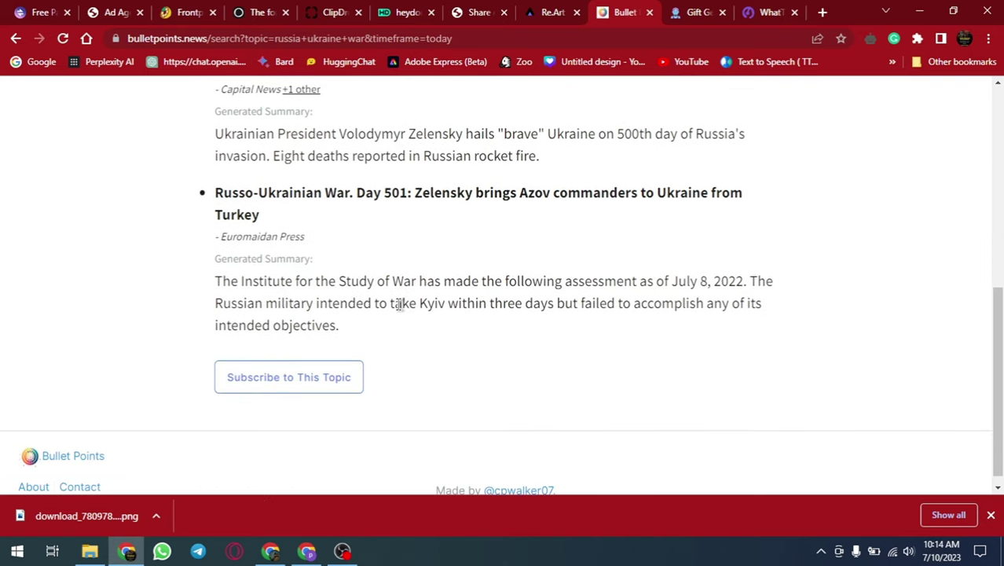
scroll(399, 305, "up", 5)
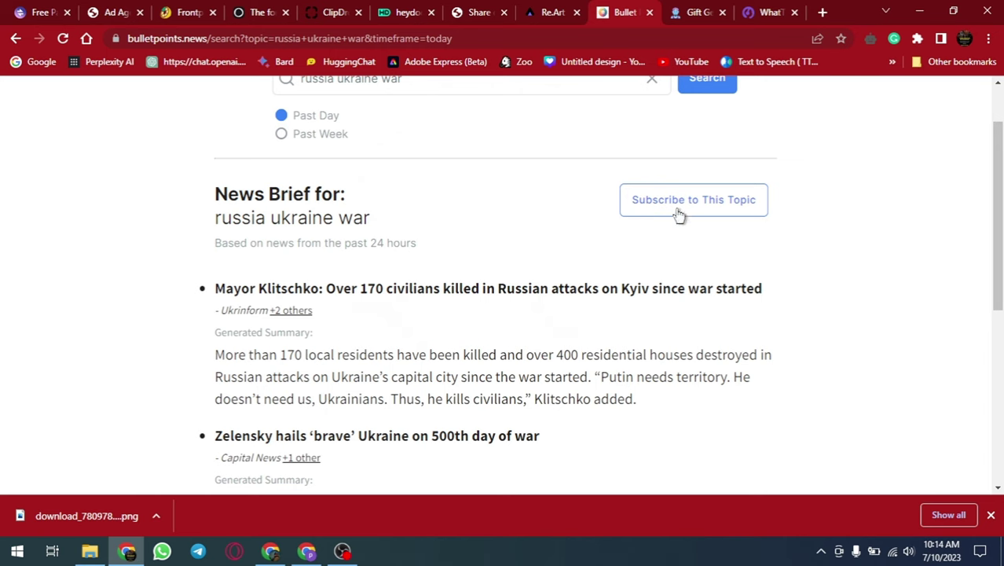
scroll(463, 206, "down", 5)
scroll(463, 206, "up", 5)
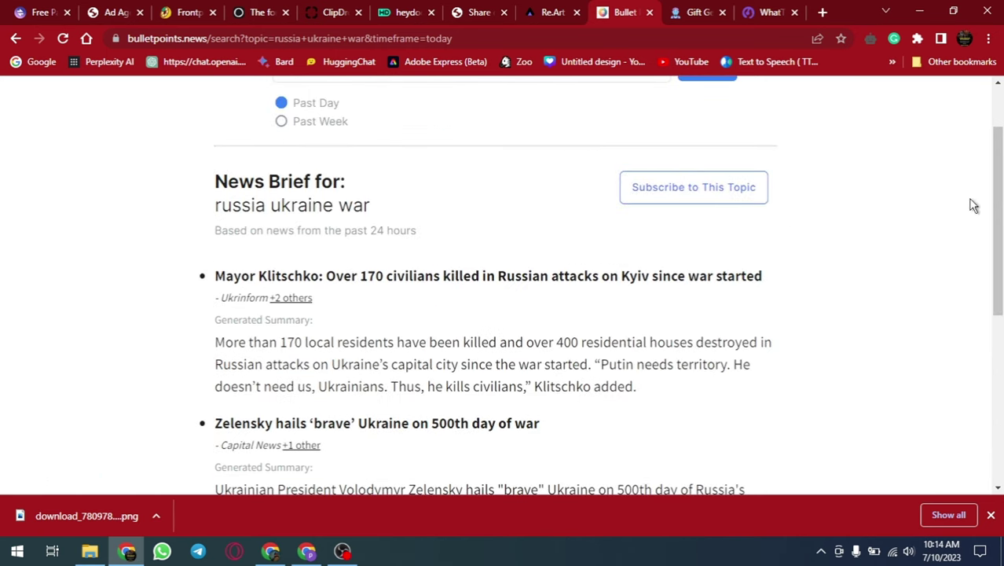
Describe the gift-ee as a girlfriend who likes bears, always wanted one, and owns many
left_click(693, 12)
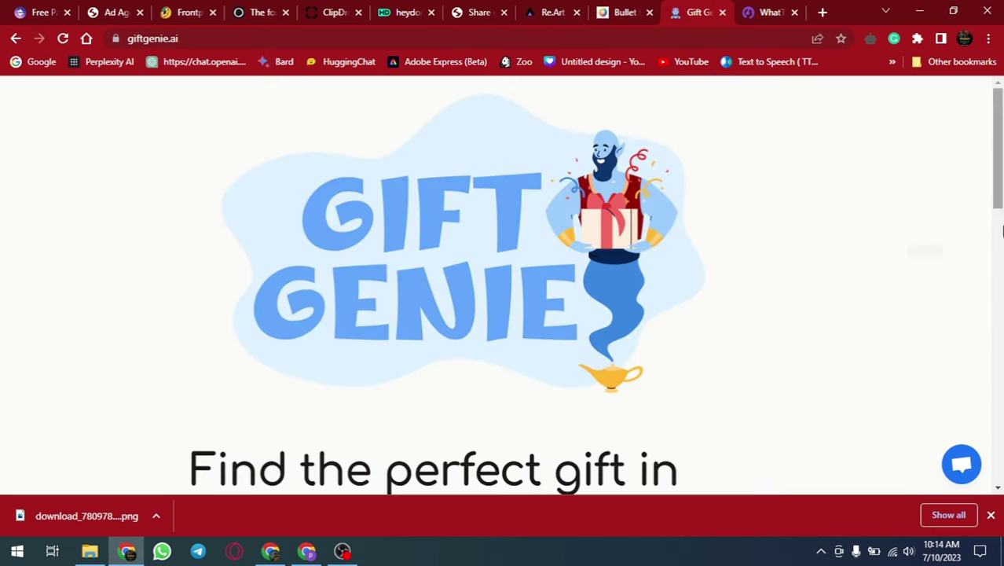
scroll(507, 271, "down", 2)
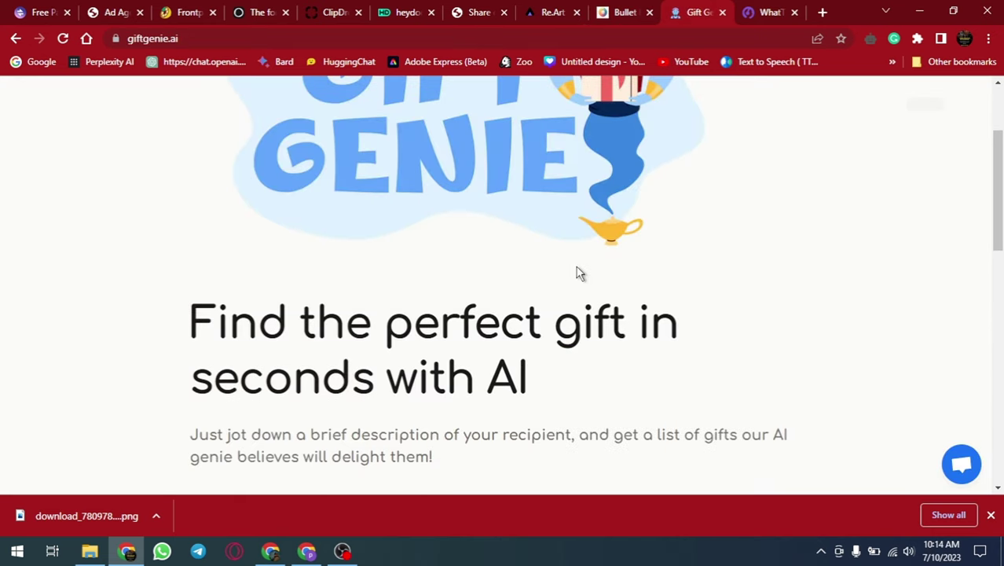
scroll(579, 274, "down", 3)
scroll(562, 278, "down", 2)
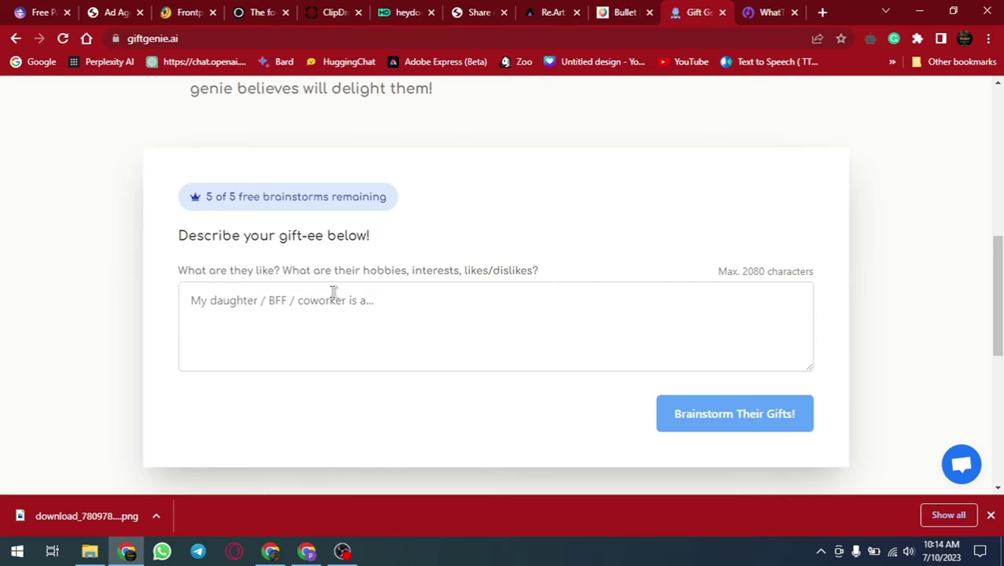
scroll(440, 228, "up", 4)
scroll(432, 287, "down", 5)
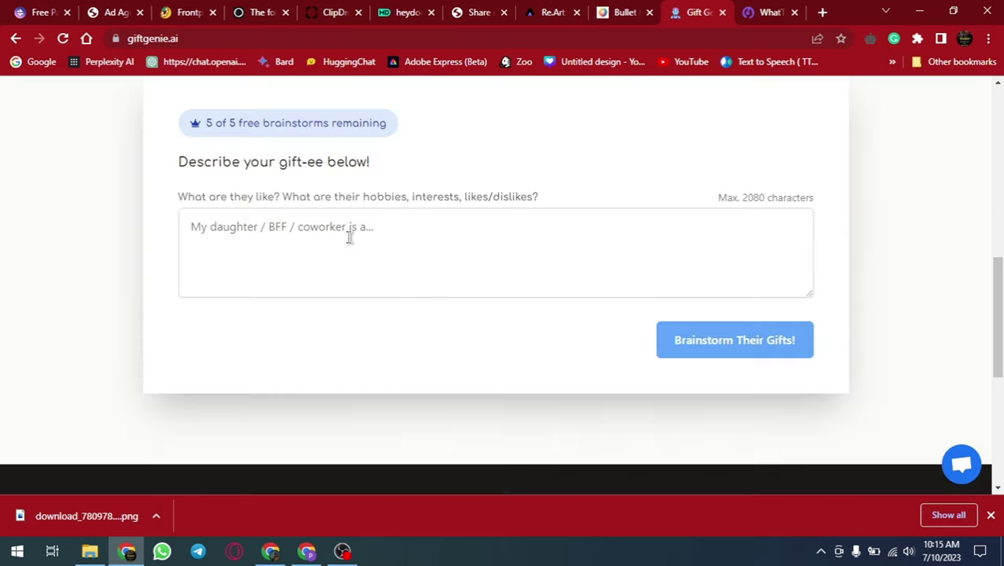
left_click(350, 237)
type("g")
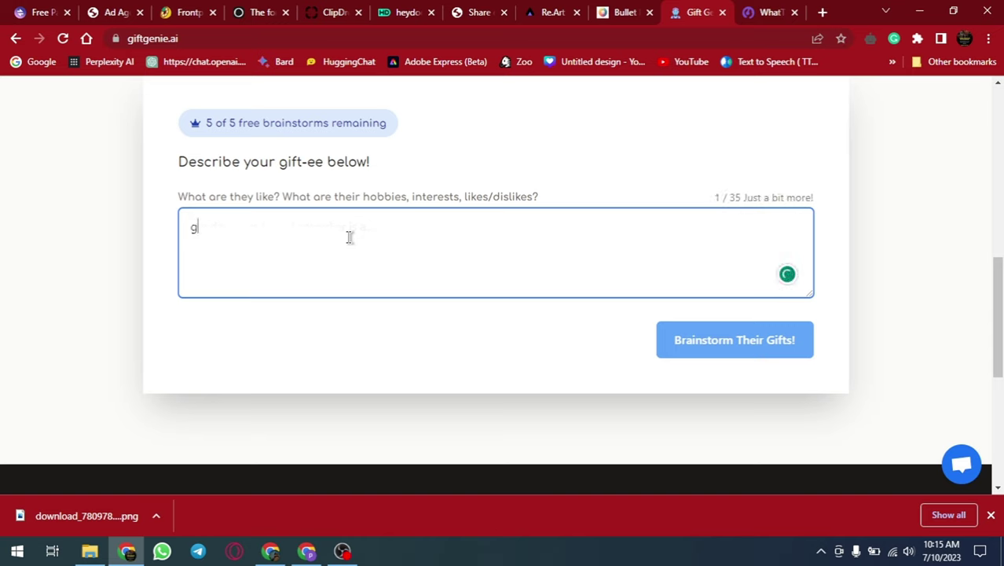
type("i")
key("BackSpace")
key("BackSpace")
type("gift")
key("BackSpace")
key("BackSpace")
key("BackSpace")
key("BackSpace")
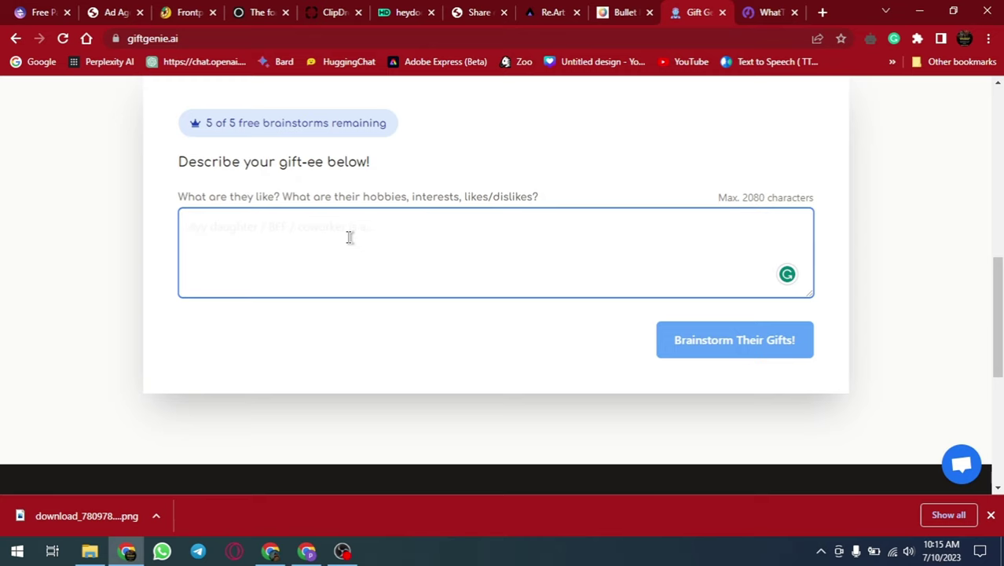
type("my girl friend like bear")
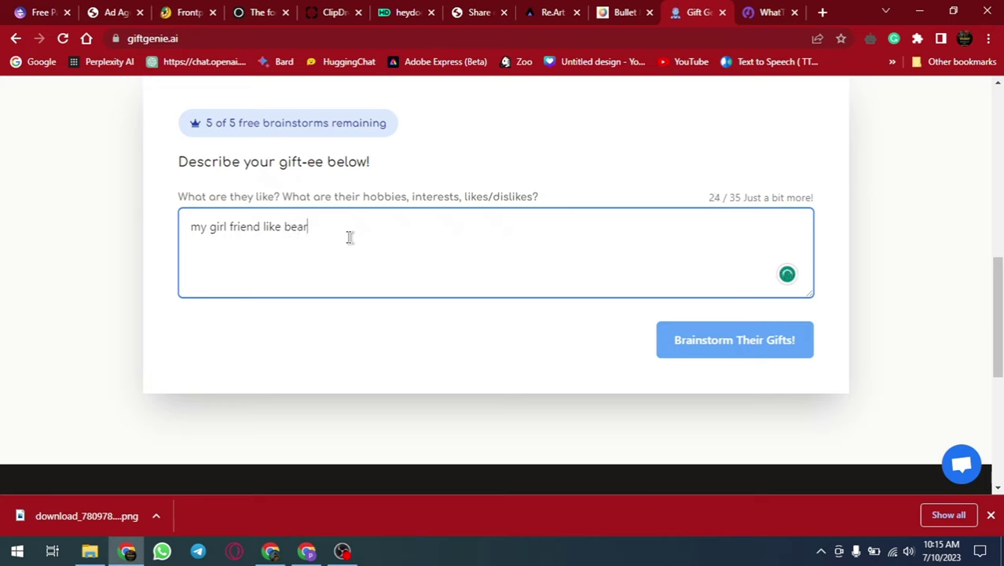
type("s and she always wanted to buy one and she already has")
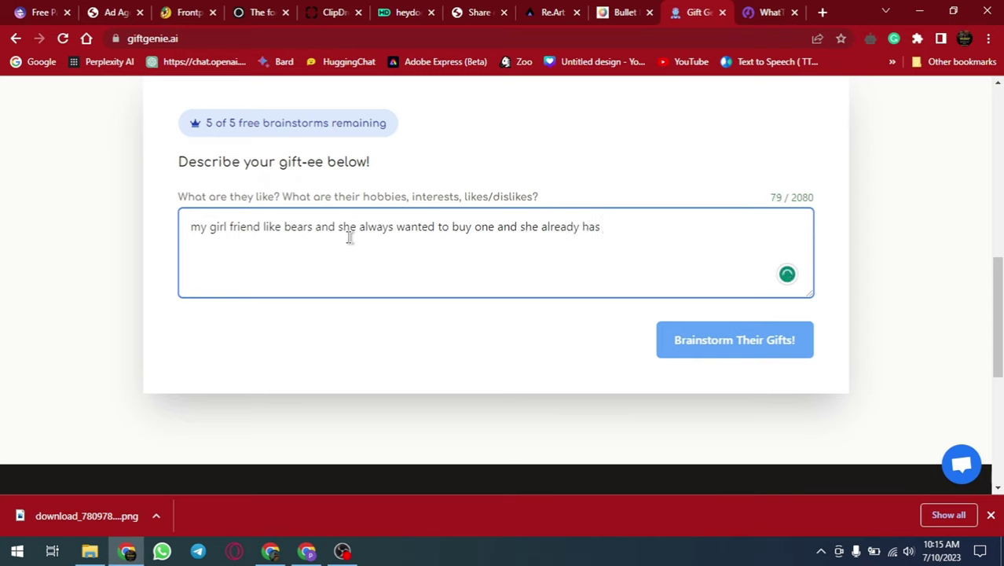
type("many many bears")
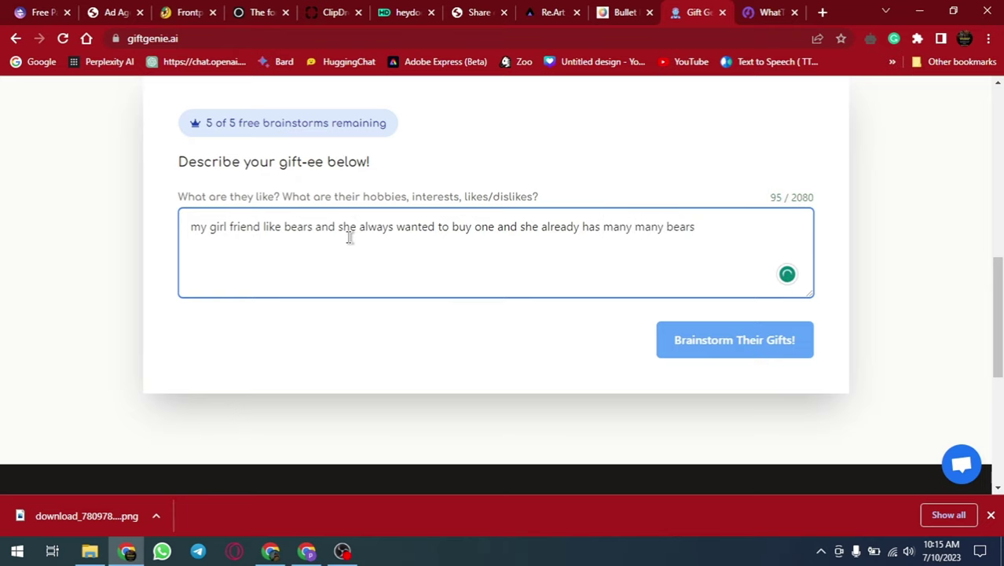
Brainstorm gifts for the girlfriend and browse the bear-themed product rows
left_click(712, 351)
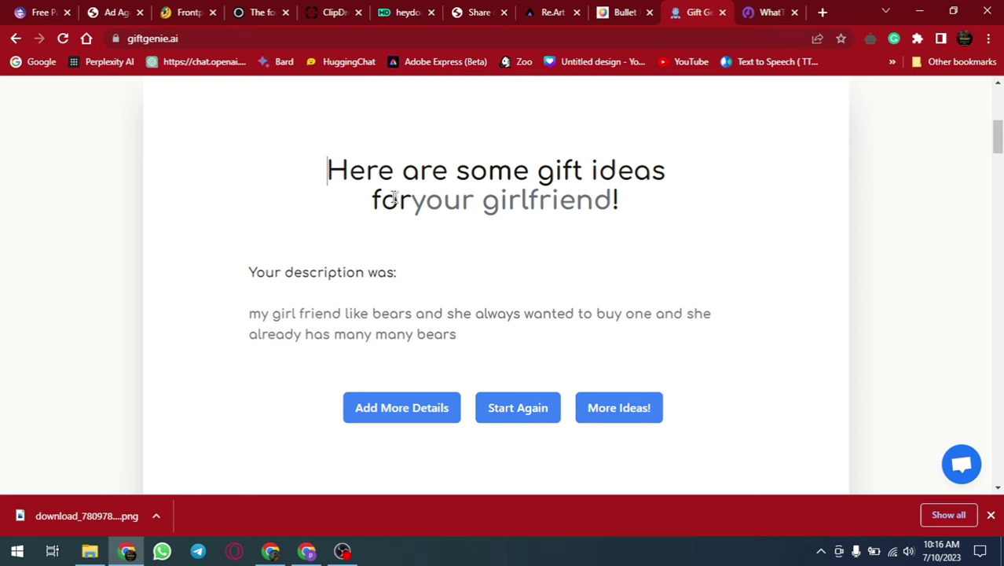
scroll(572, 213, "down", 5)
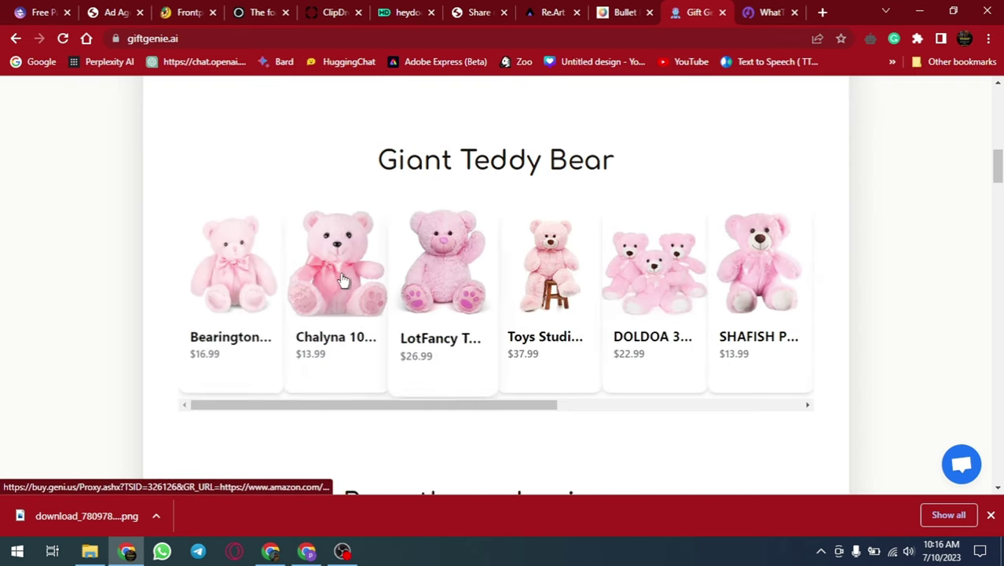
left_click_drag(444, 407, 240, 406)
scroll(505, 218, "down", 4)
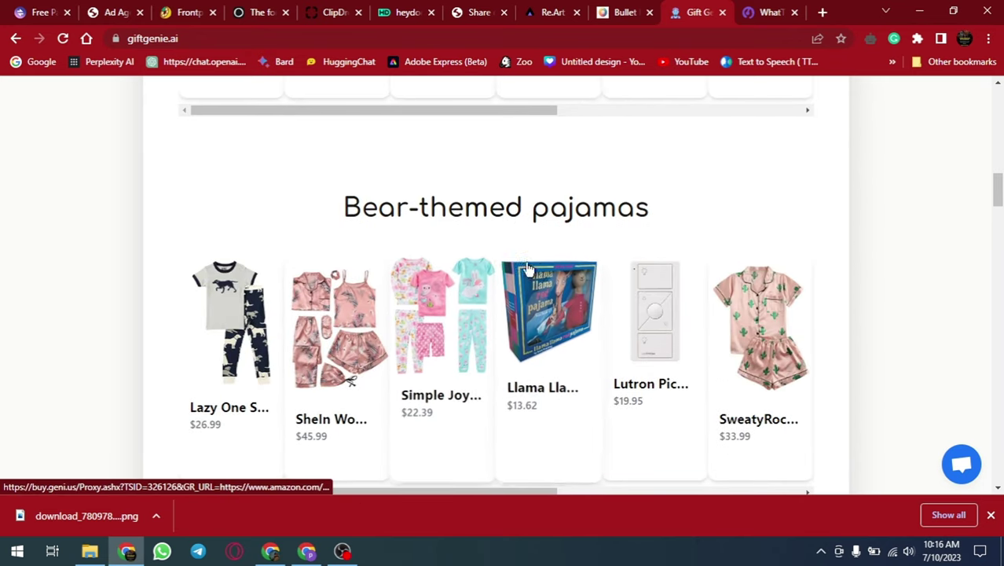
scroll(466, 274, "down", 6)
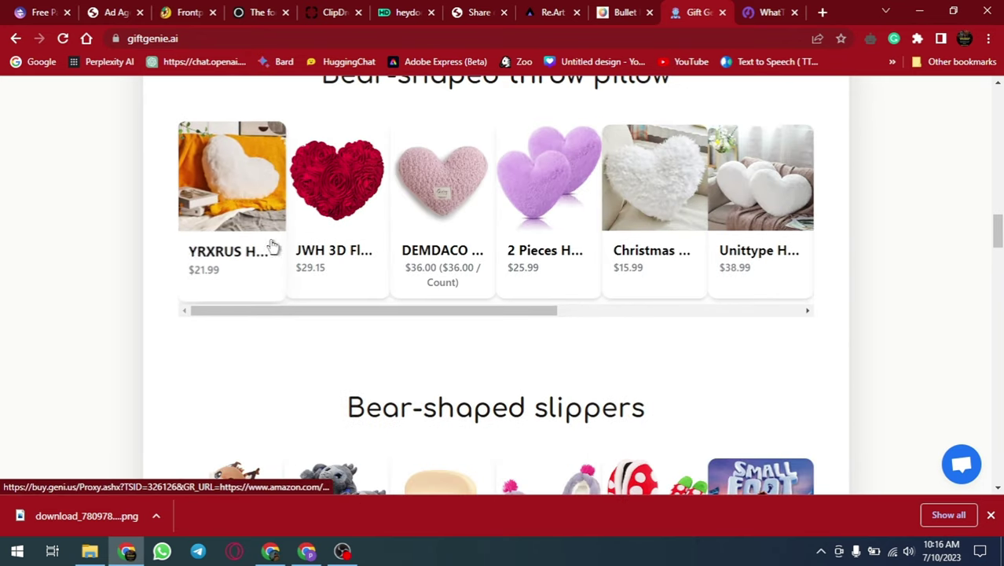
Look at the YRXRUS heart pillow's Amazon page, then close it
left_click(273, 246)
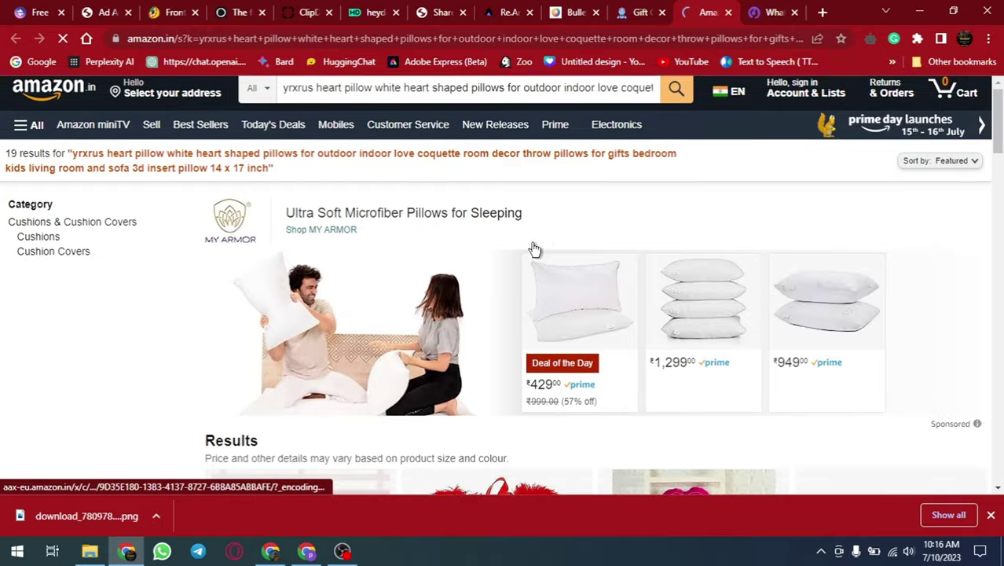
scroll(532, 247, "down", 3)
scroll(531, 246, "up", 3)
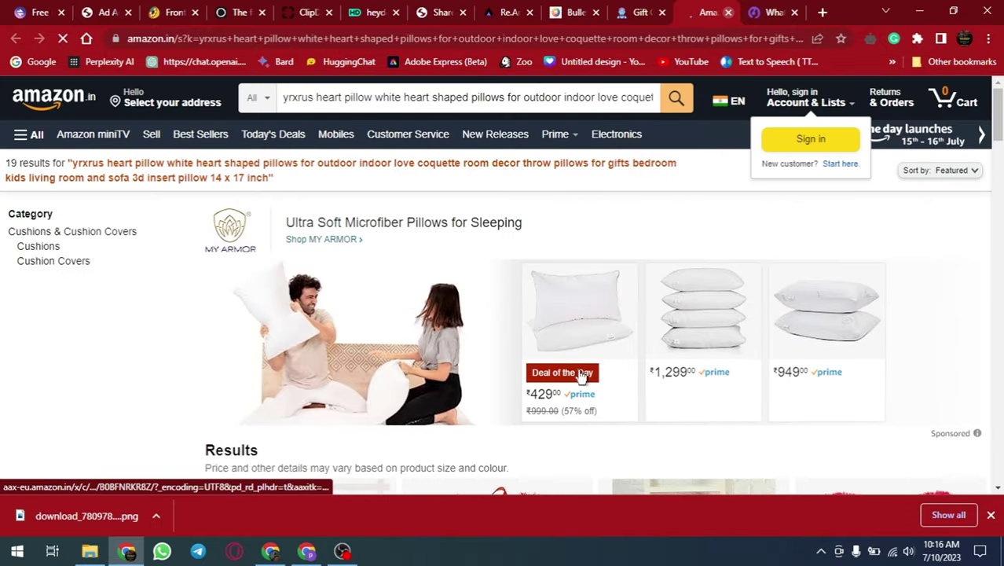
key("ctrl+w")
Review the remaining suggestions such as bear slippers, mugs and keychains
scroll(567, 303, "down", 10)
scroll(548, 273, "down", 8)
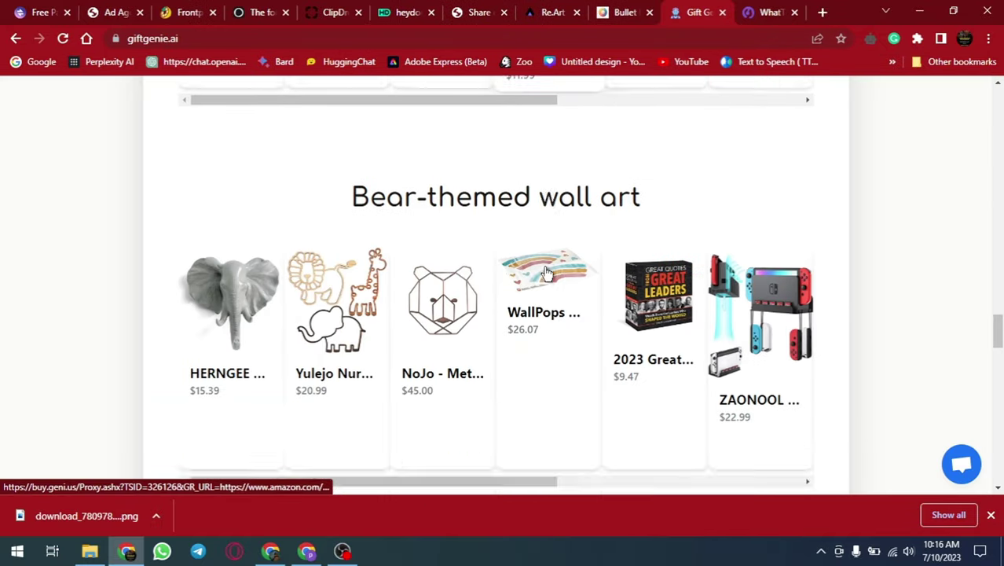
scroll(547, 273, "down", 10)
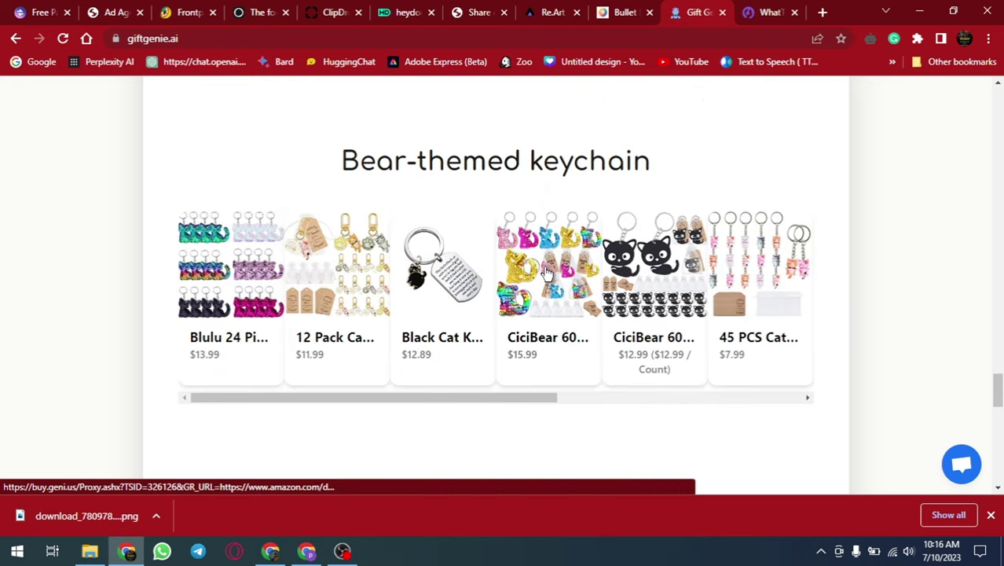
scroll(548, 271, "up", 2)
scroll(548, 272, "up", 10)
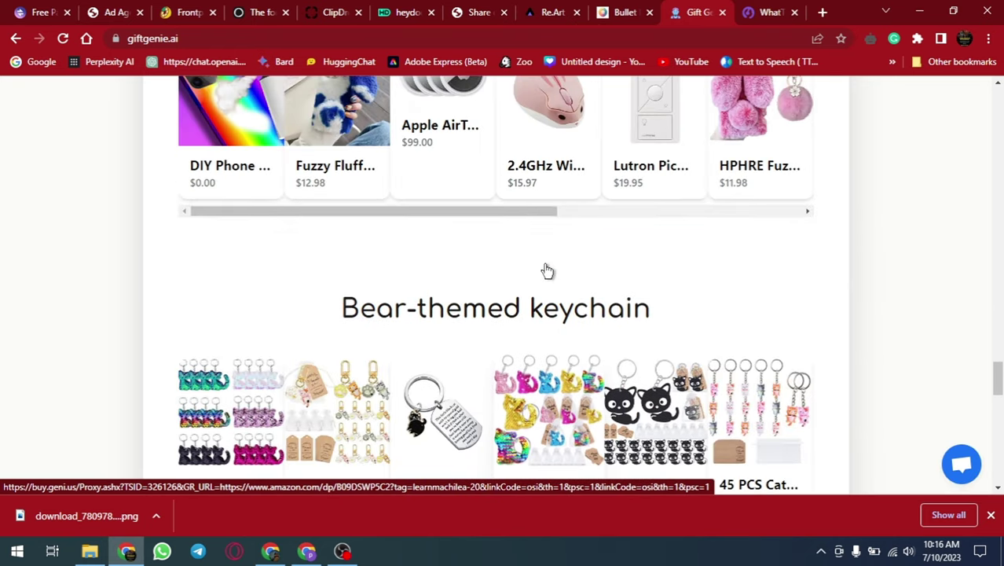
scroll(547, 269, "up", 2)
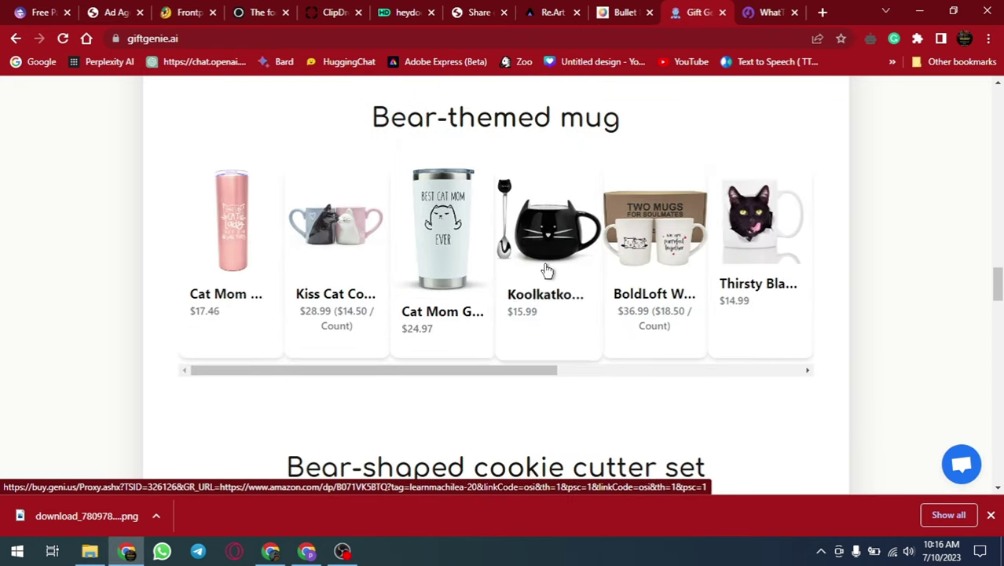
scroll(432, 274, "down", 3)
scroll(542, 268, "up", 5)
scroll(532, 254, "up", 6)
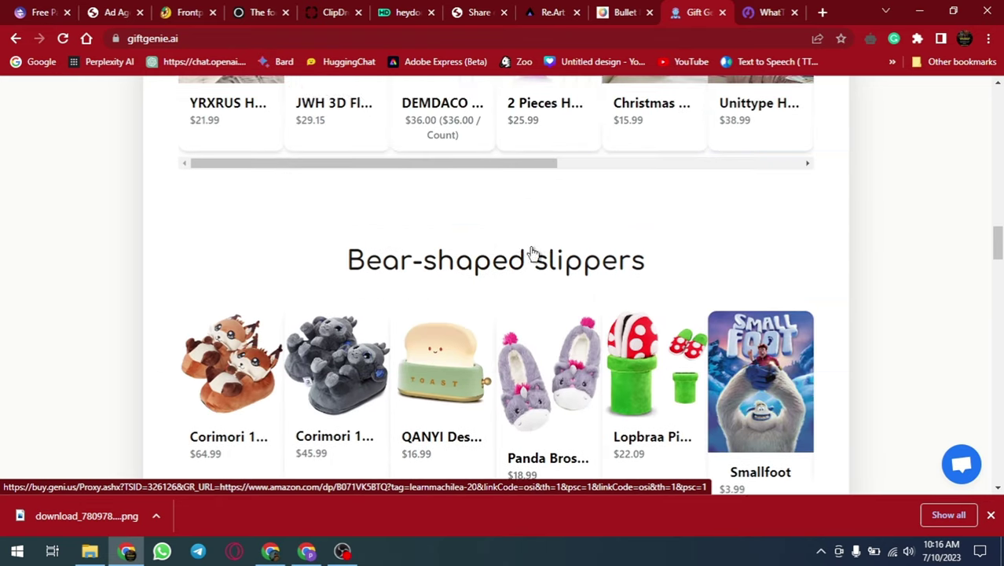
Open Drake's song list on WhatTheBeat and scroll past 0 to 100, 10 Bands and Best I Ever Had
left_click(773, 12)
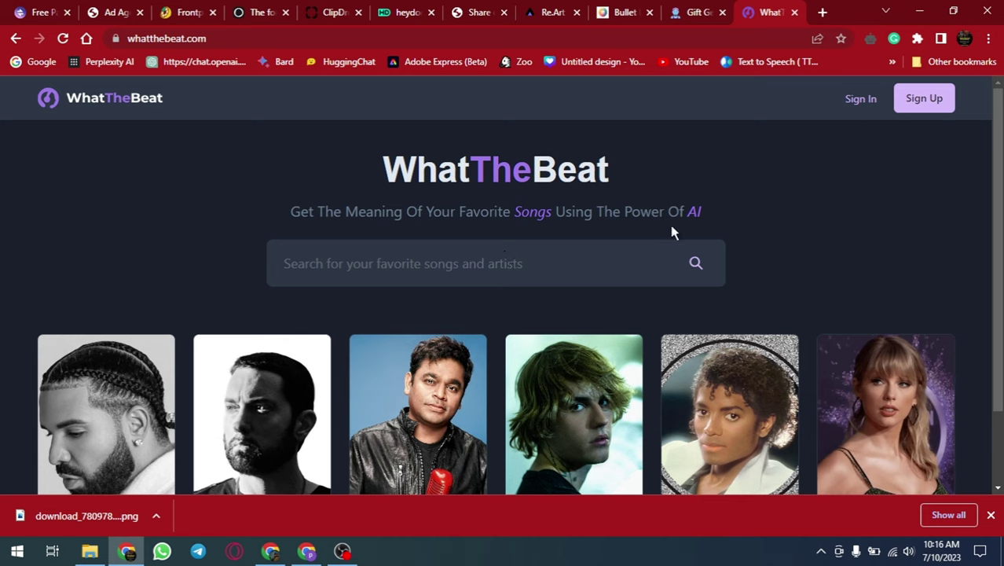
scroll(672, 232, "down", 1)
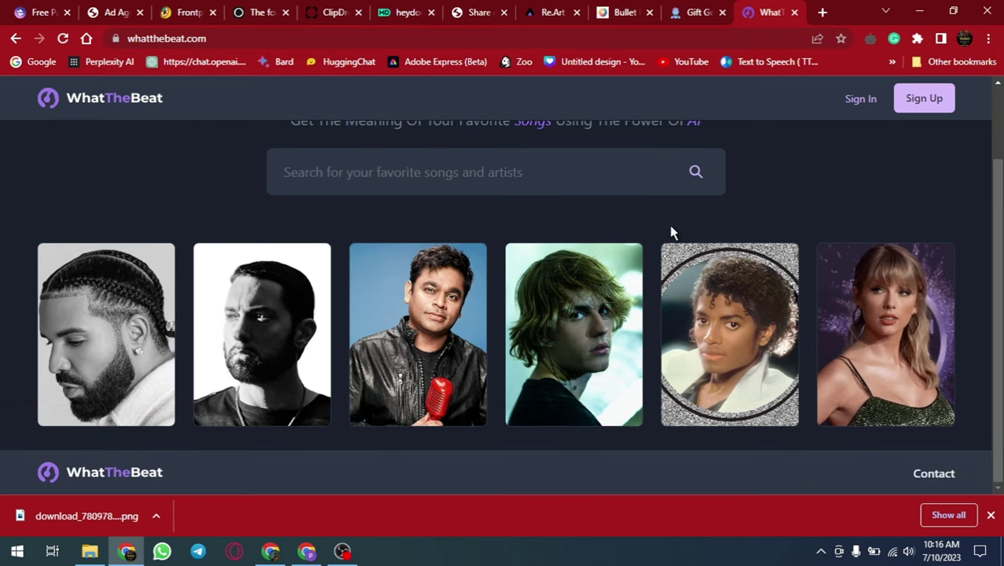
mouse_move(107, 322)
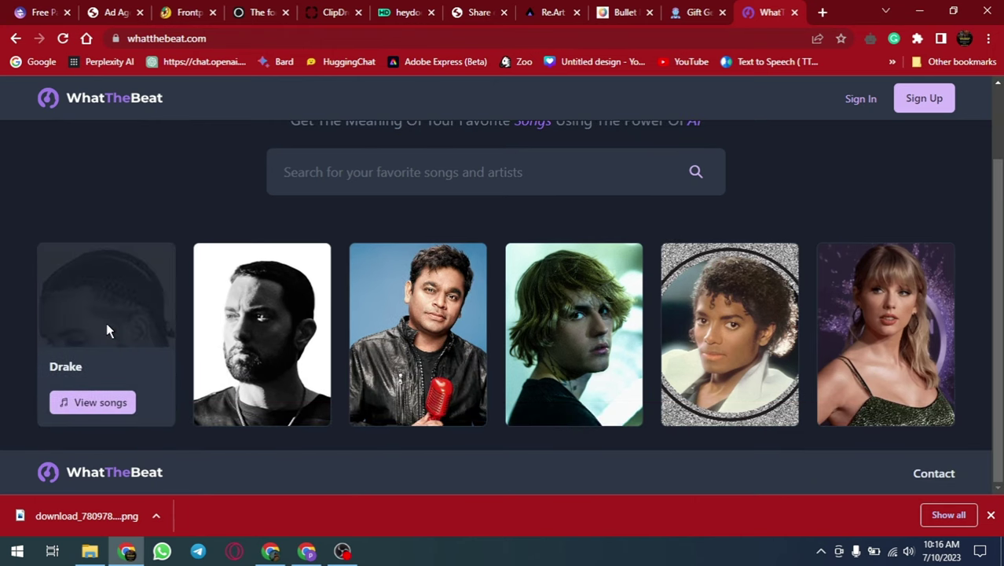
left_click(84, 406)
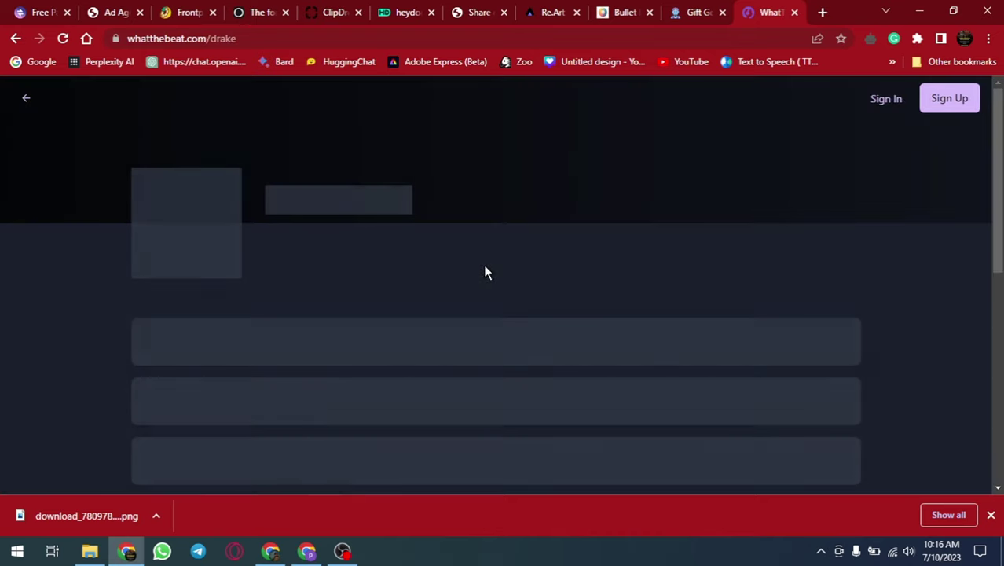
scroll(485, 272, "down", 1)
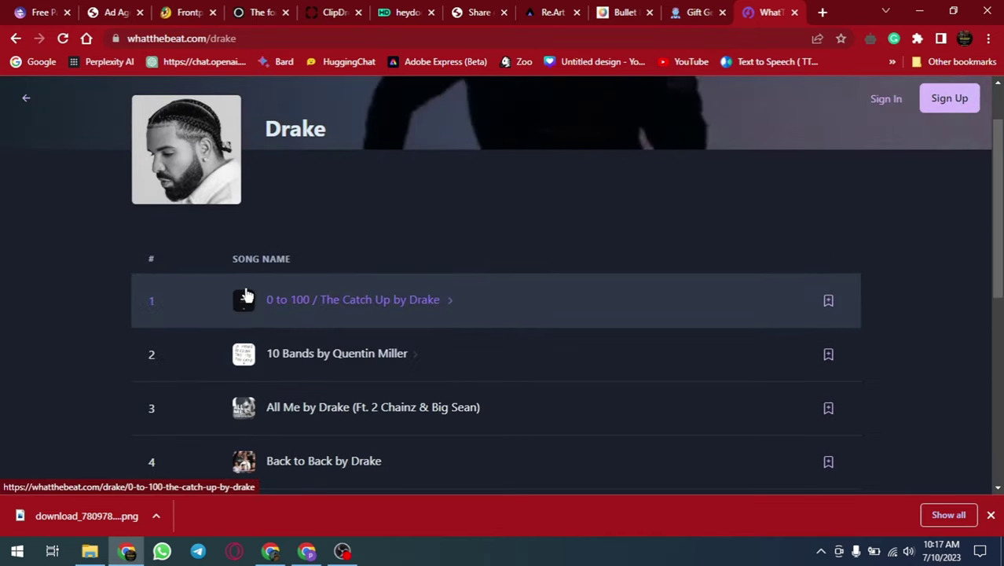
scroll(383, 257, "down", 2)
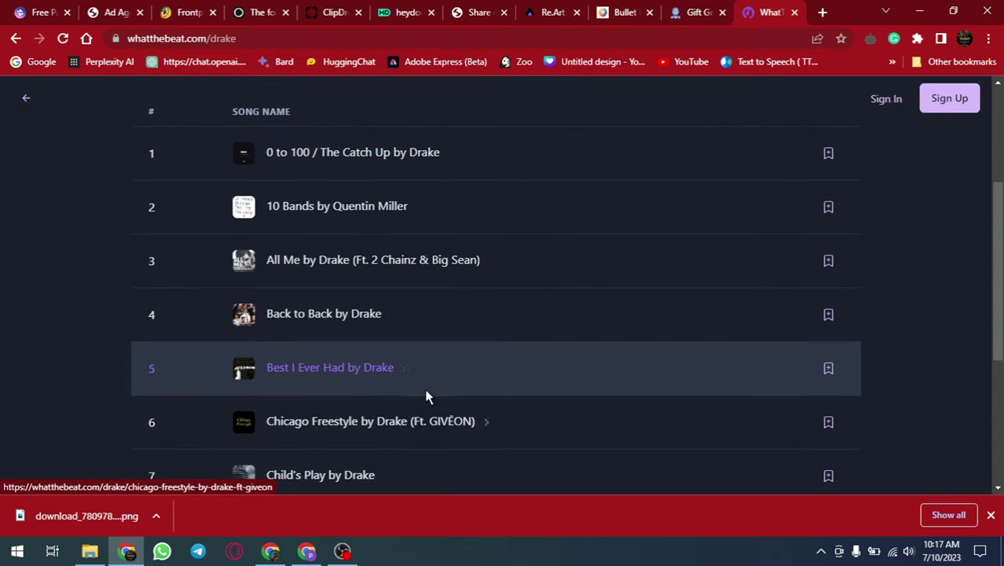
Read the Serious meaning of Drake's Best I Ever Had, then bring OBS Studio forward
left_click(354, 369)
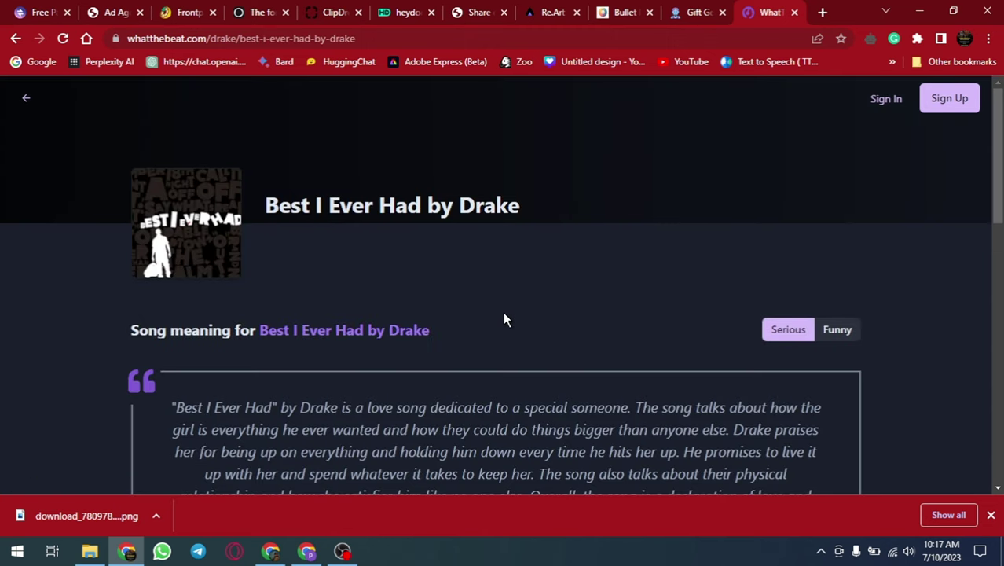
scroll(504, 313, "down", 2)
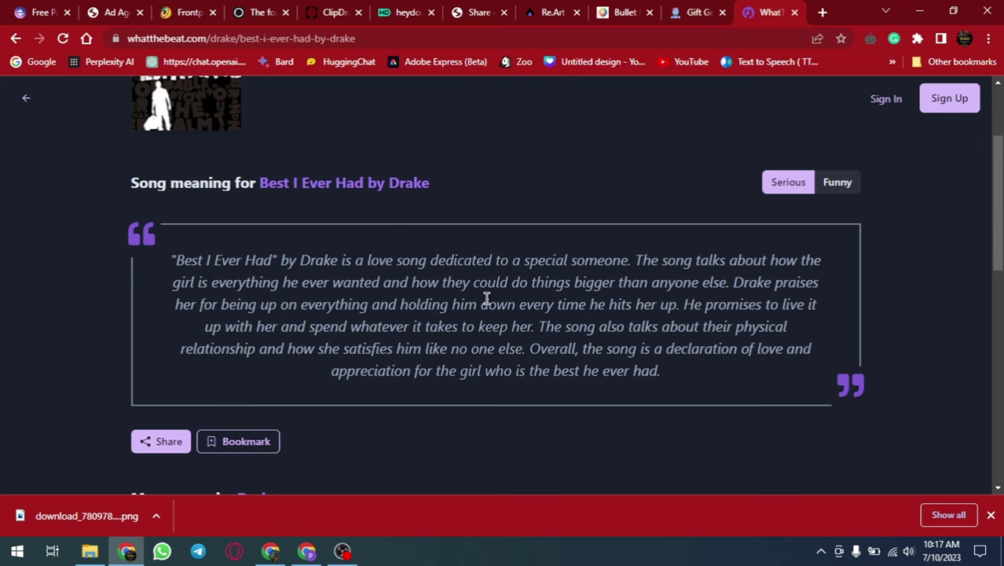
left_click_drag(180, 260, 727, 368)
left_click(726, 367)
scroll(689, 318, "down", 4)
scroll(689, 317, "up", 4)
left_click(343, 550)
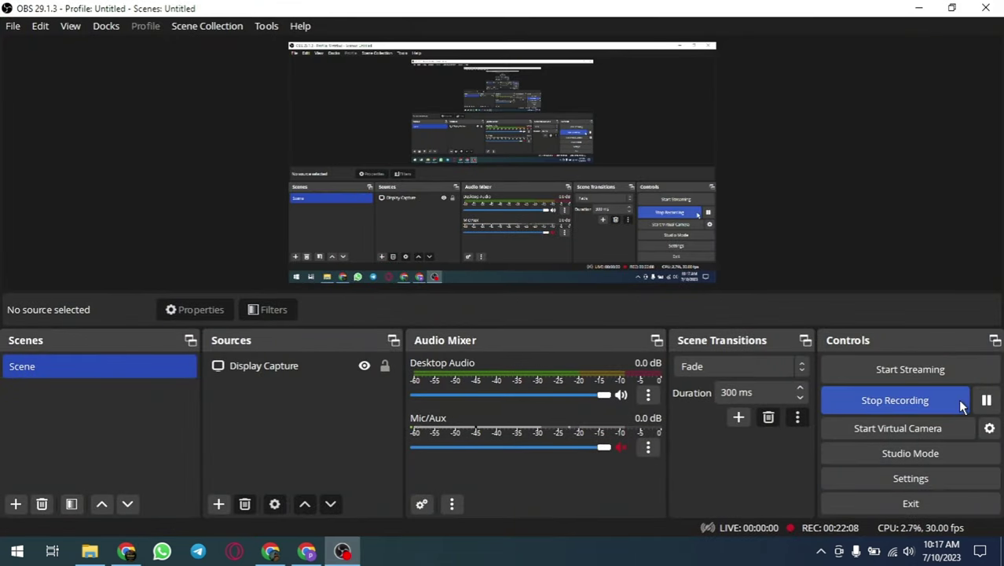